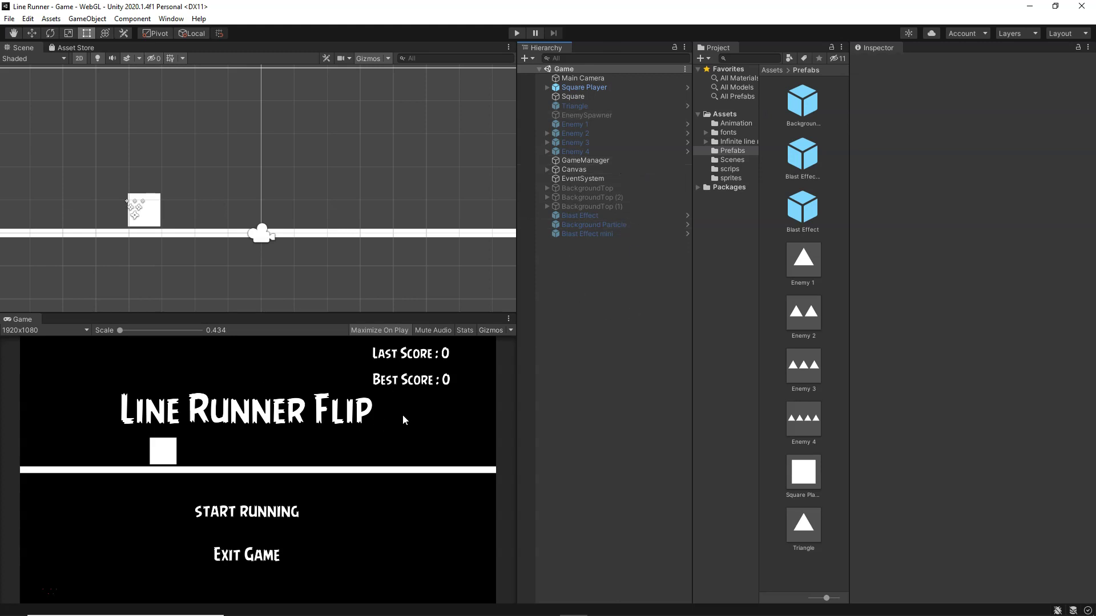
Step: Play a run of Line Runner Flip, flipping the square over the line to dodge spikes, then stop at score 20
click(517, 33)
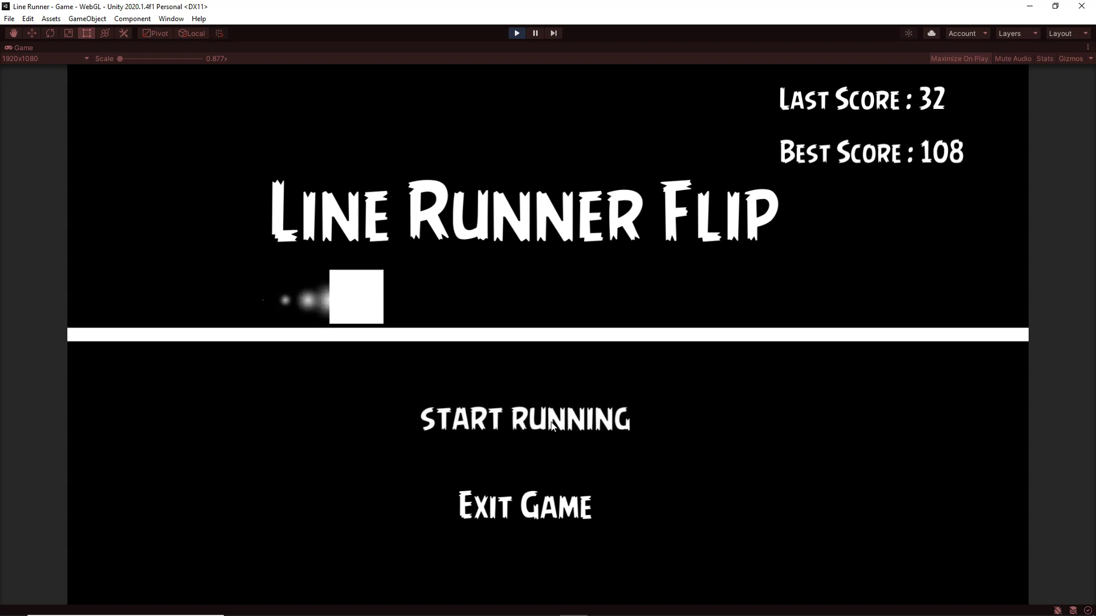
click(565, 425)
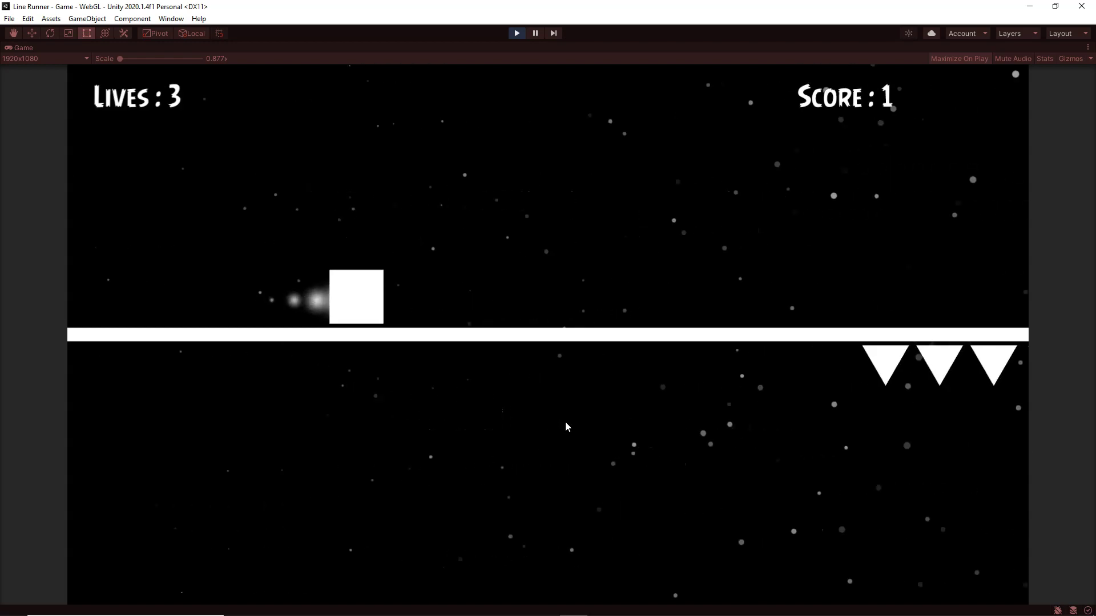
click(622, 507)
click(623, 507)
click(623, 508)
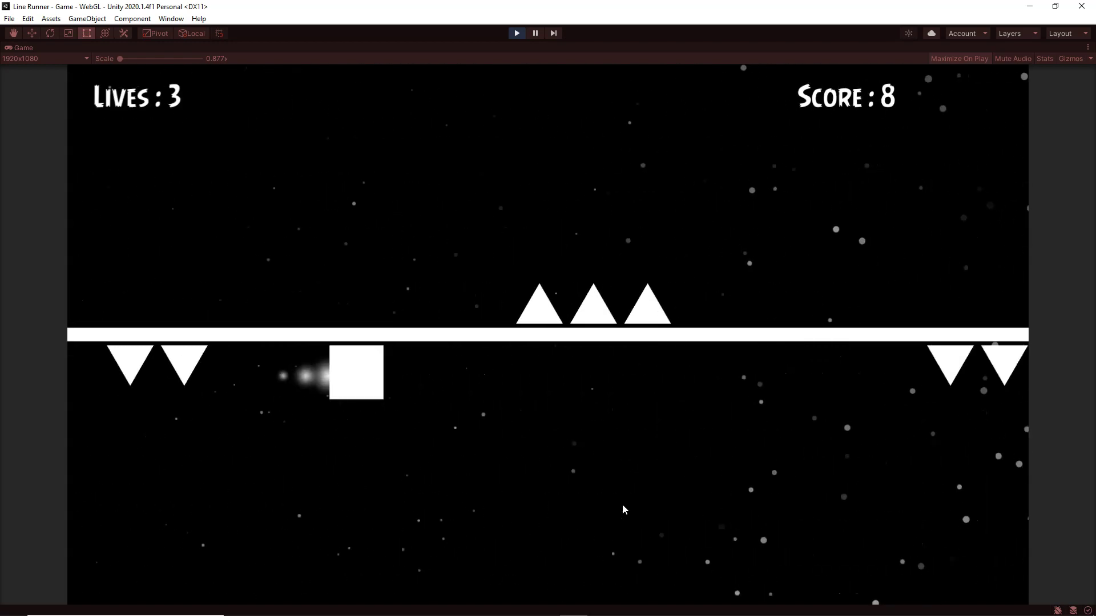
click(623, 508)
click(623, 509)
click(623, 509)
click(622, 510)
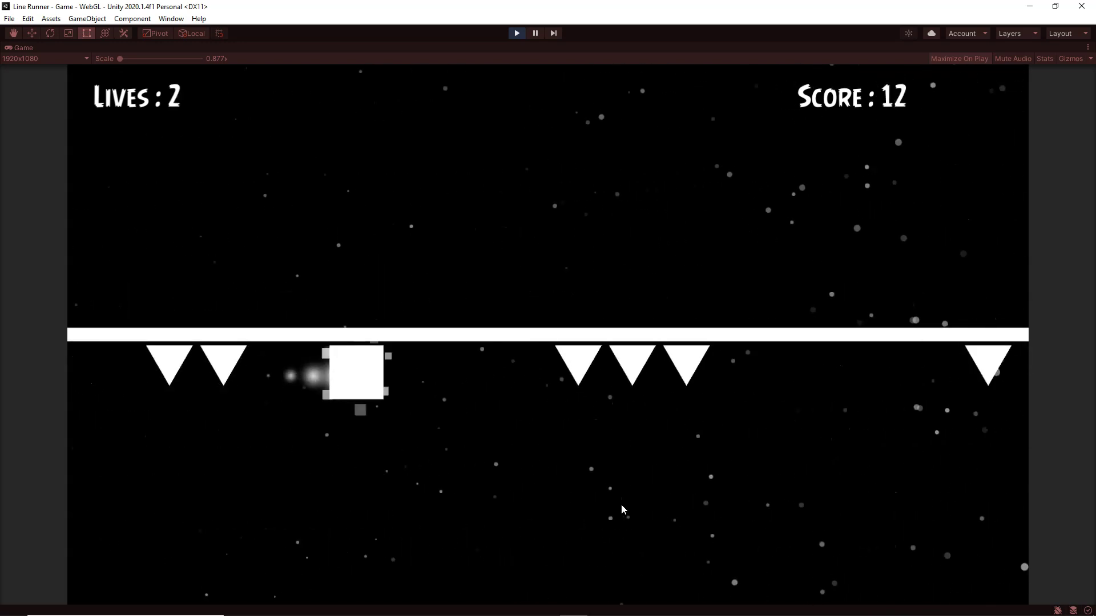
click(623, 510)
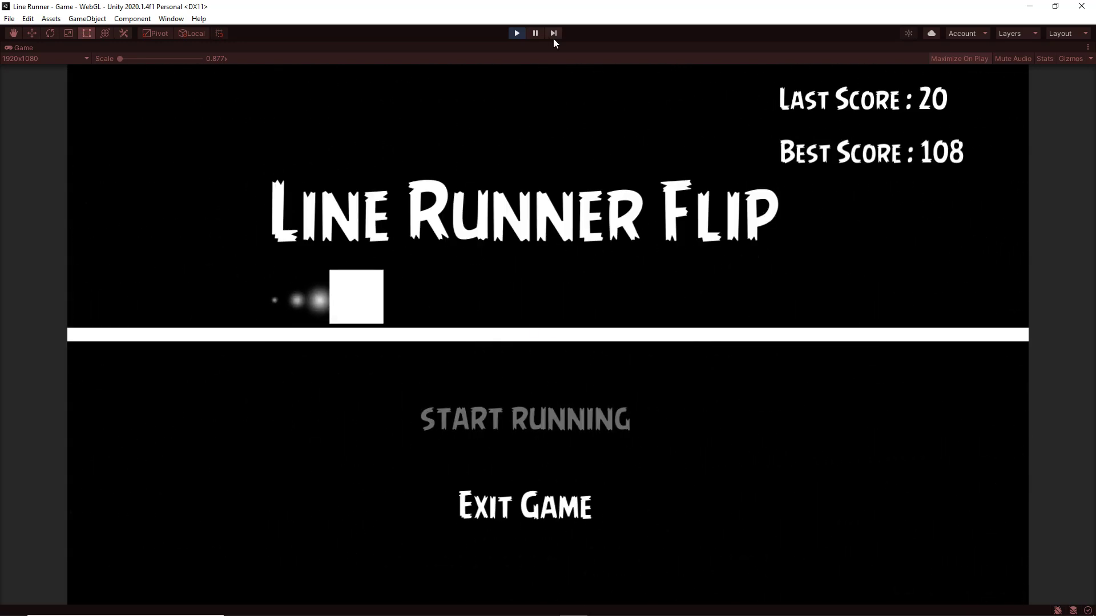
click(517, 33)
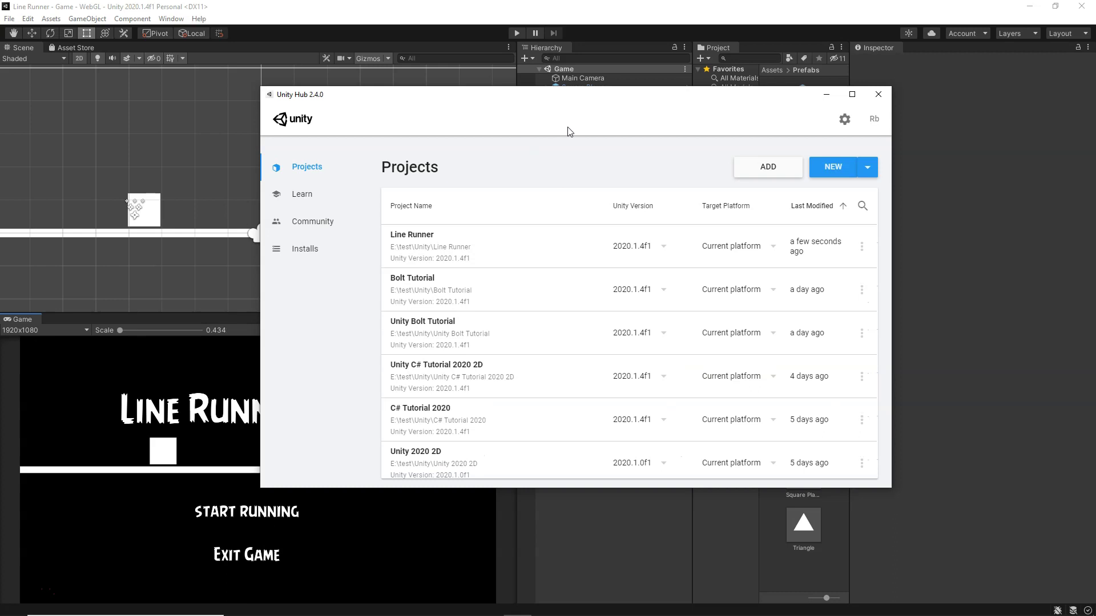
Step: Check that Unity 2020.1.4f1 already has WebGL Build Support in Unity Hub's Installs, then close the Hub
click(318, 252)
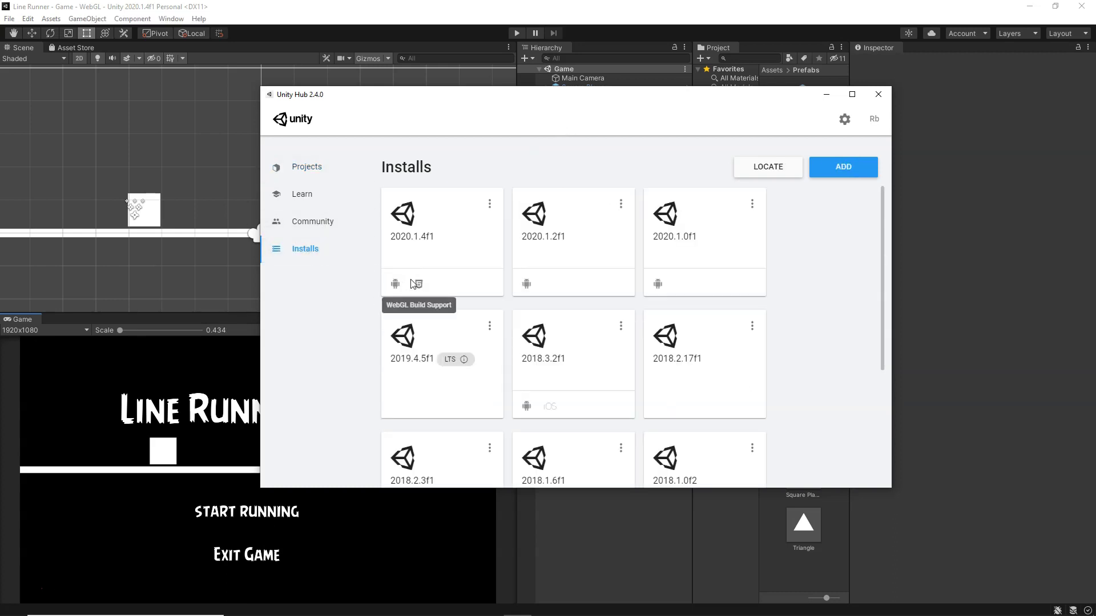
click(490, 205)
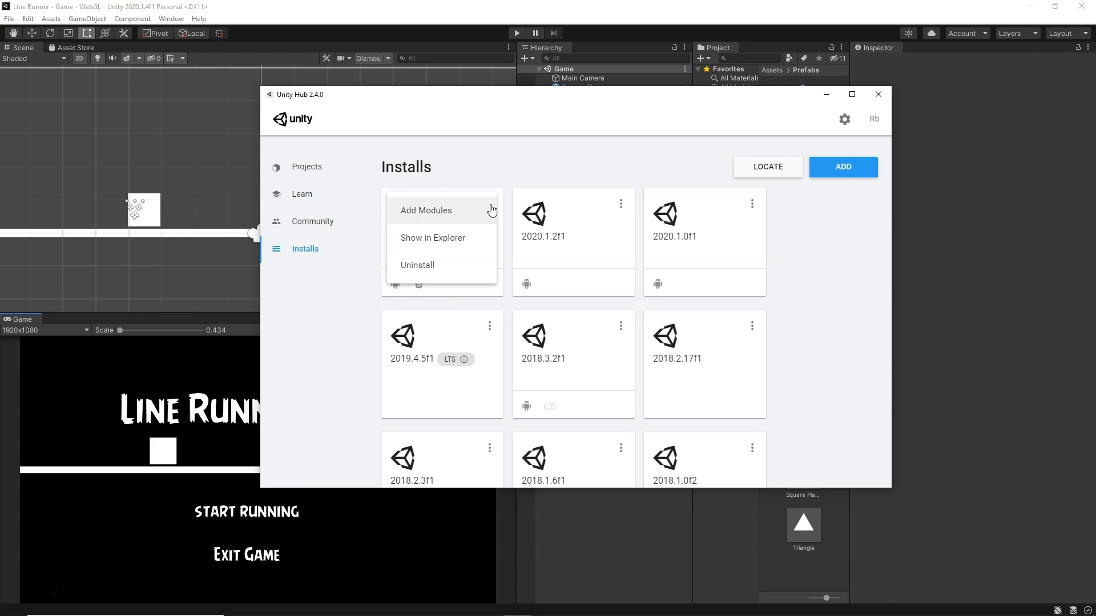
click(446, 212)
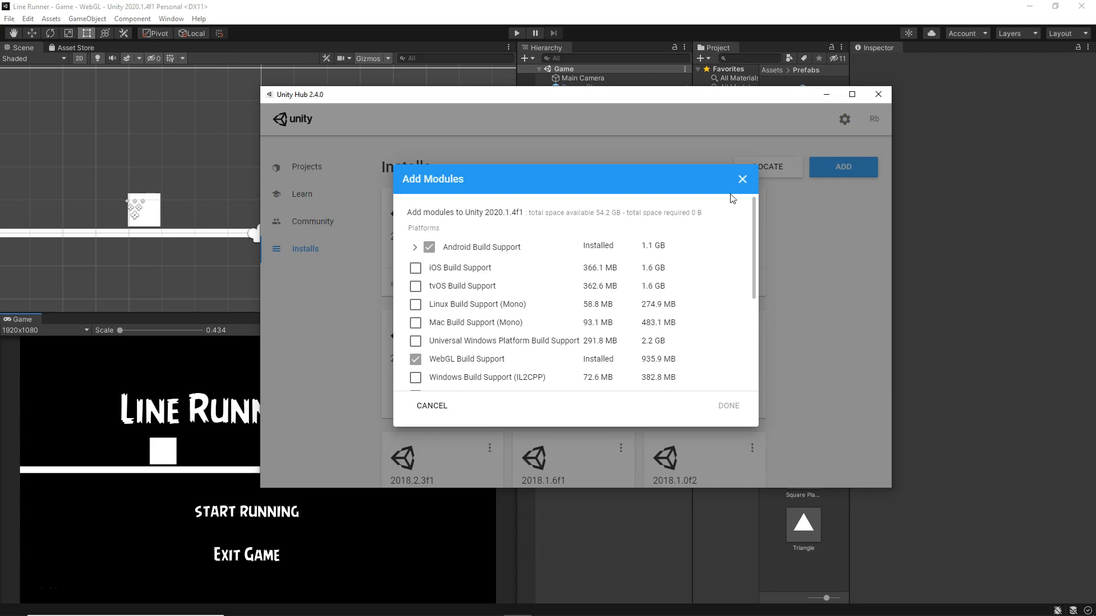
click(742, 180)
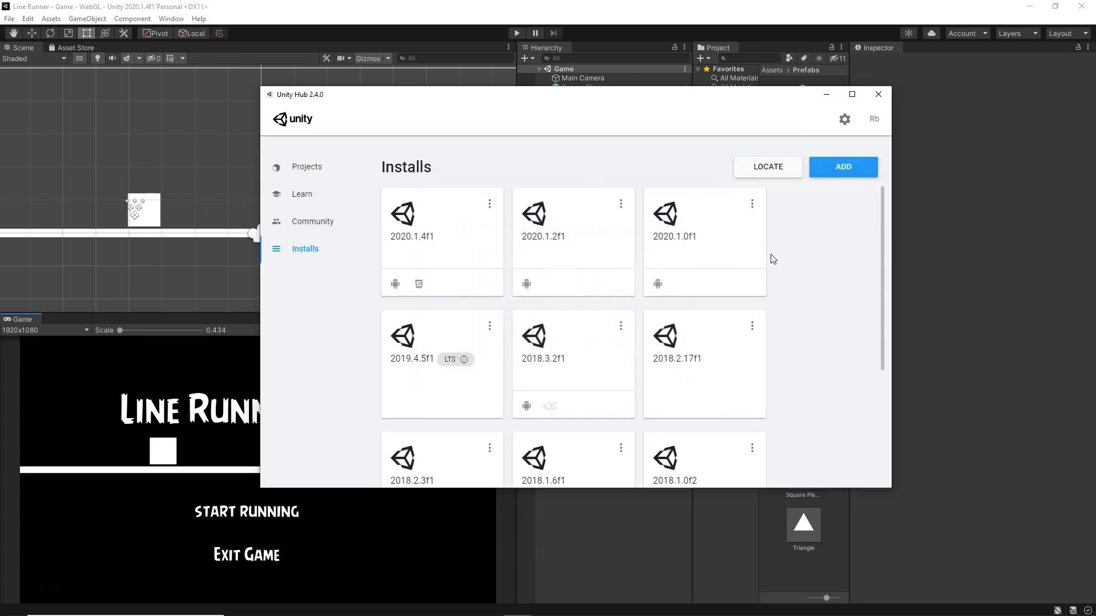
click(876, 95)
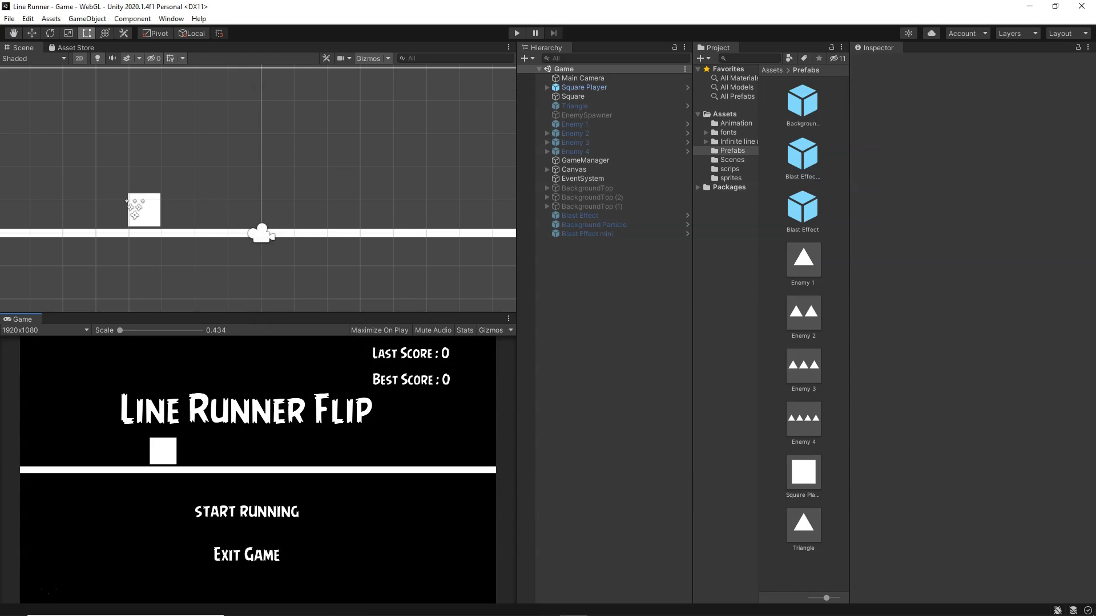
Step: Open File > Build Settings and move its window to the left
click(9, 18)
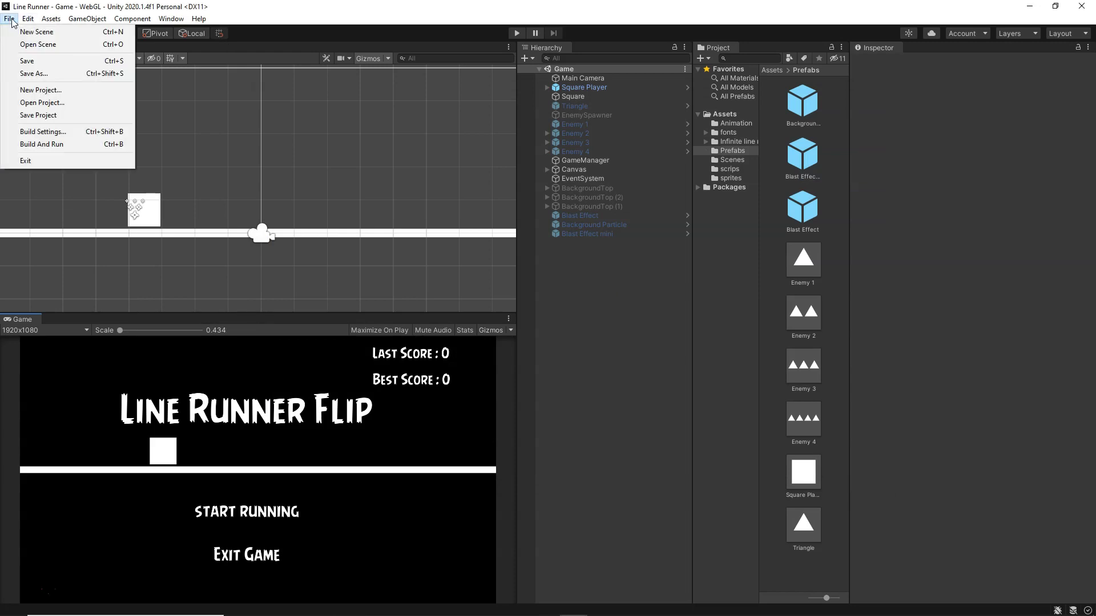
click(67, 131)
drag(302, 141, 152, 133)
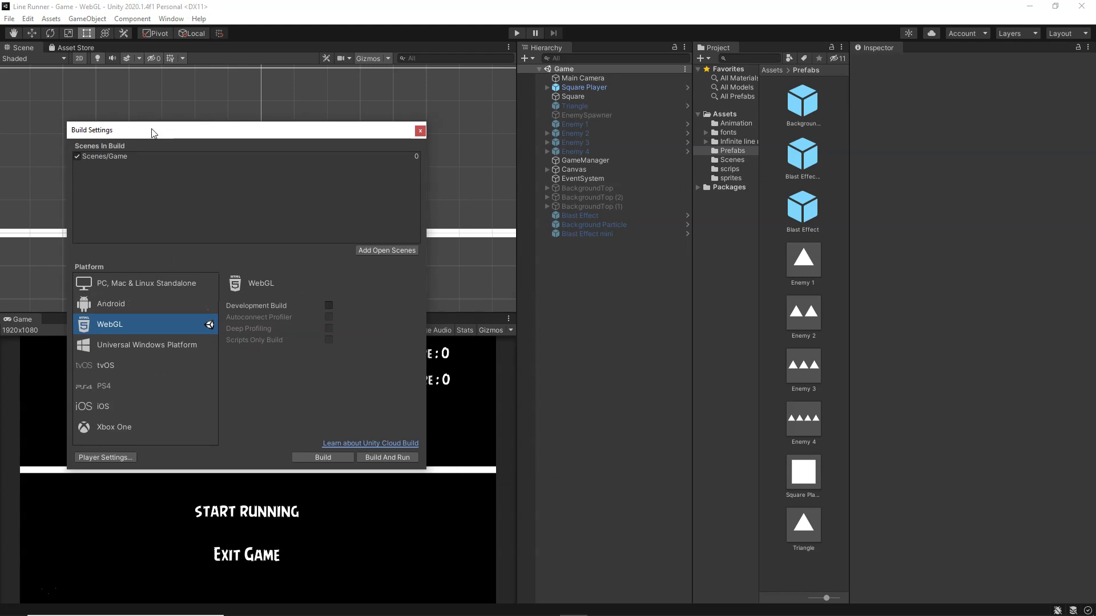
Step: Review the WebGL Player settings, expanding Splash Image and Icon, then close Project Settings
click(104, 459)
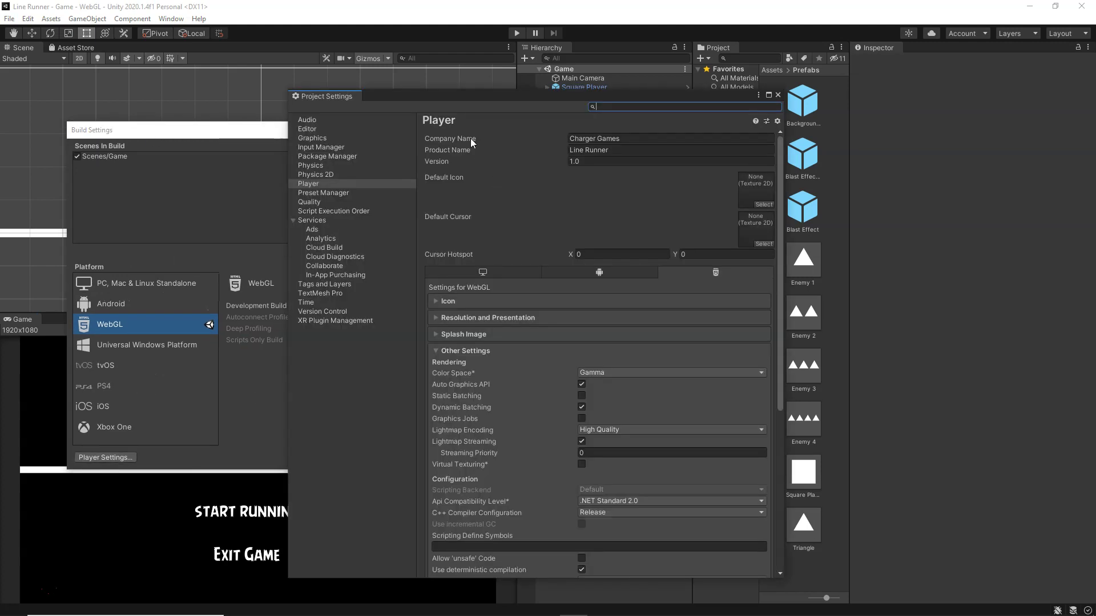
drag(466, 97, 660, 91)
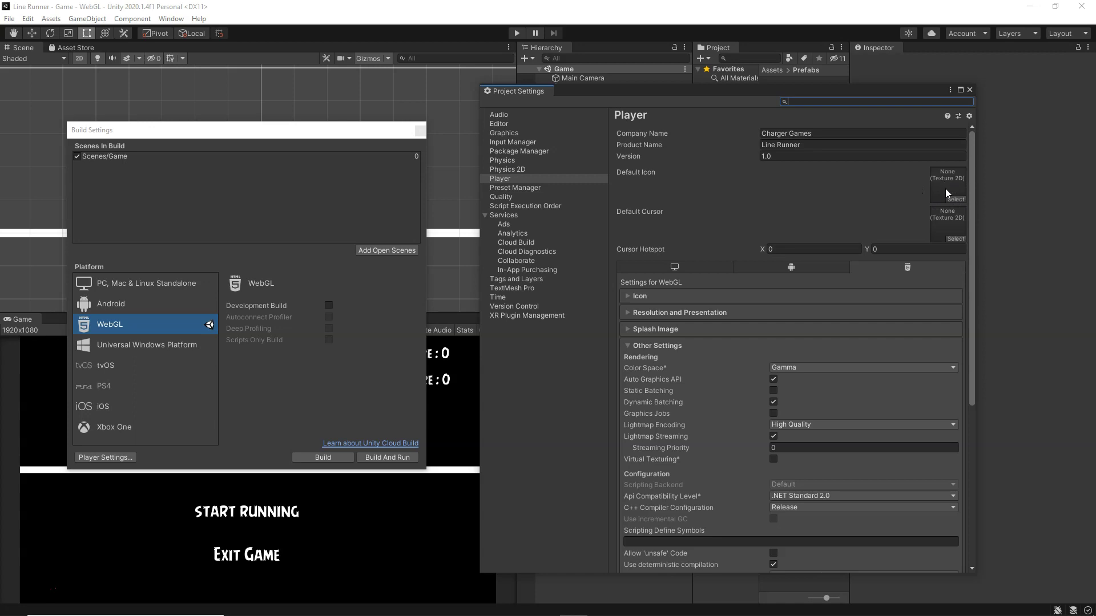
drag(970, 215, 982, 377)
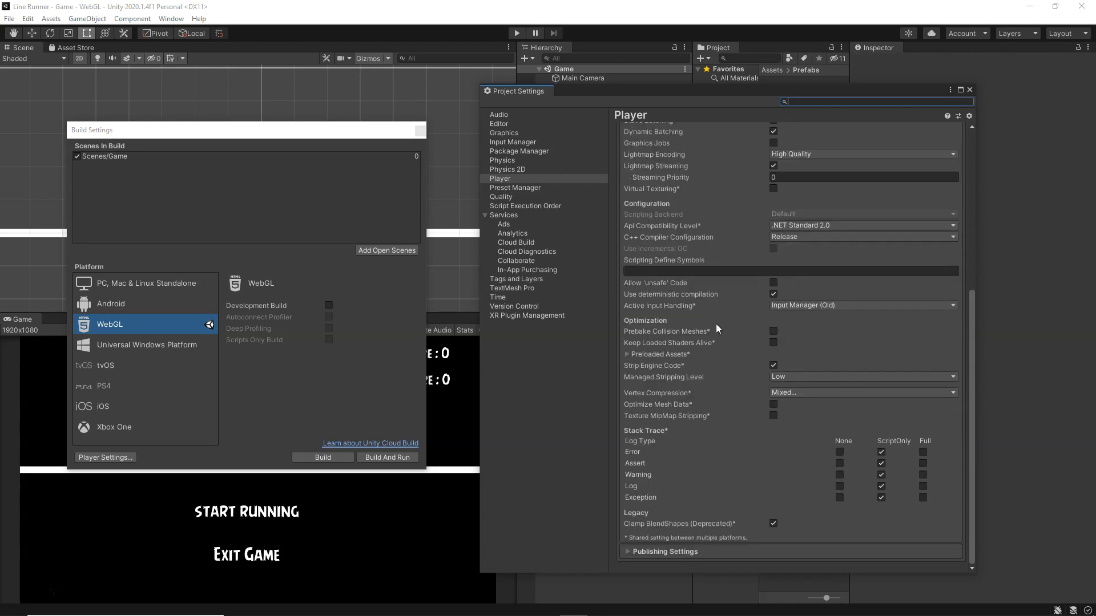
scroll(721, 354, up, 3)
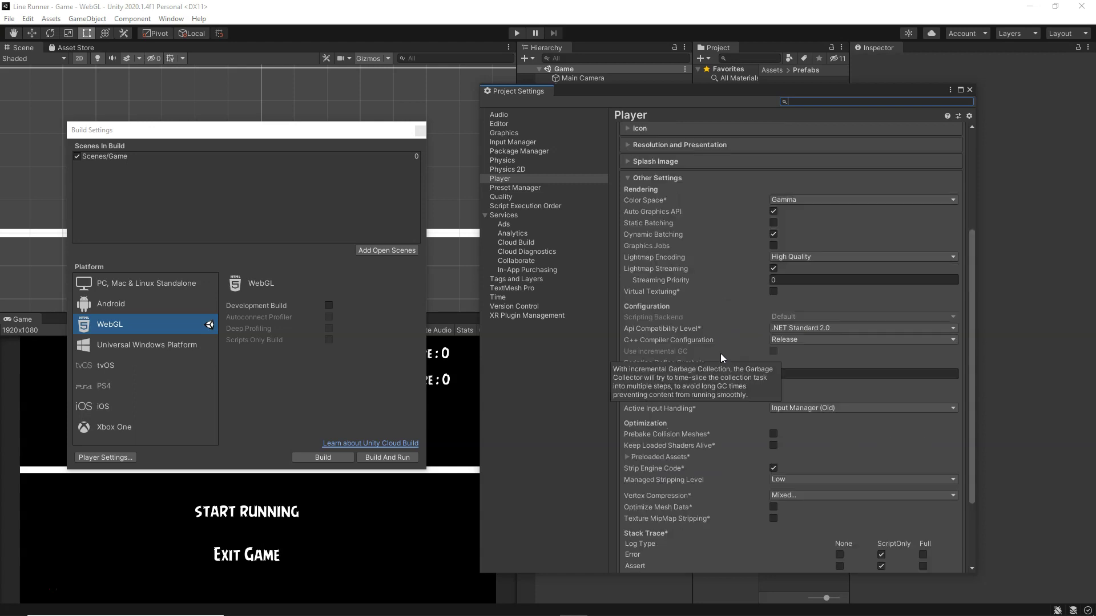
scroll(688, 369, up, 2)
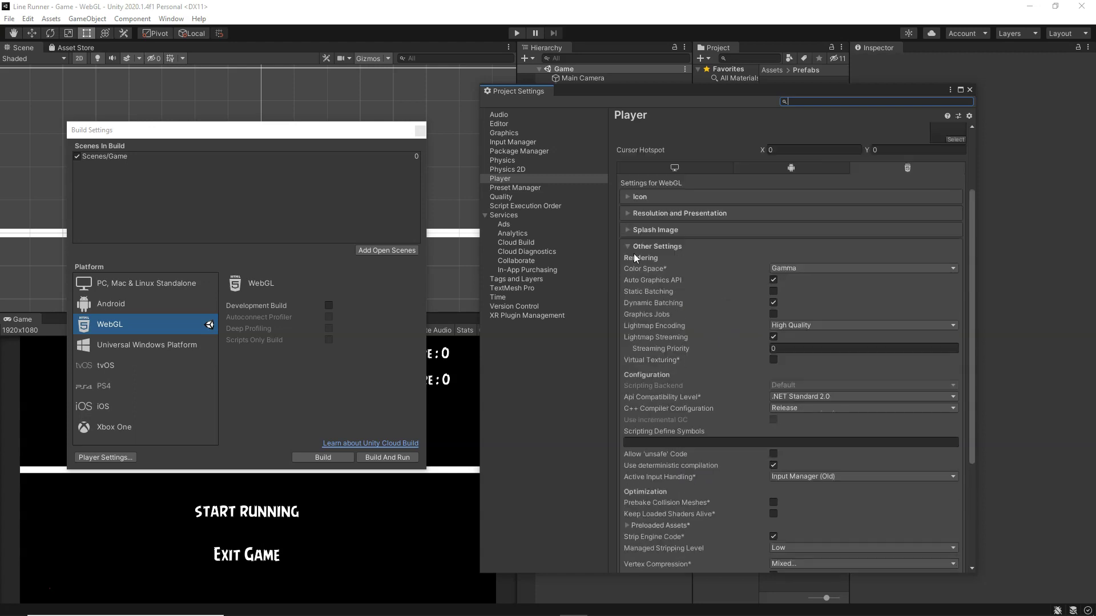
click(626, 231)
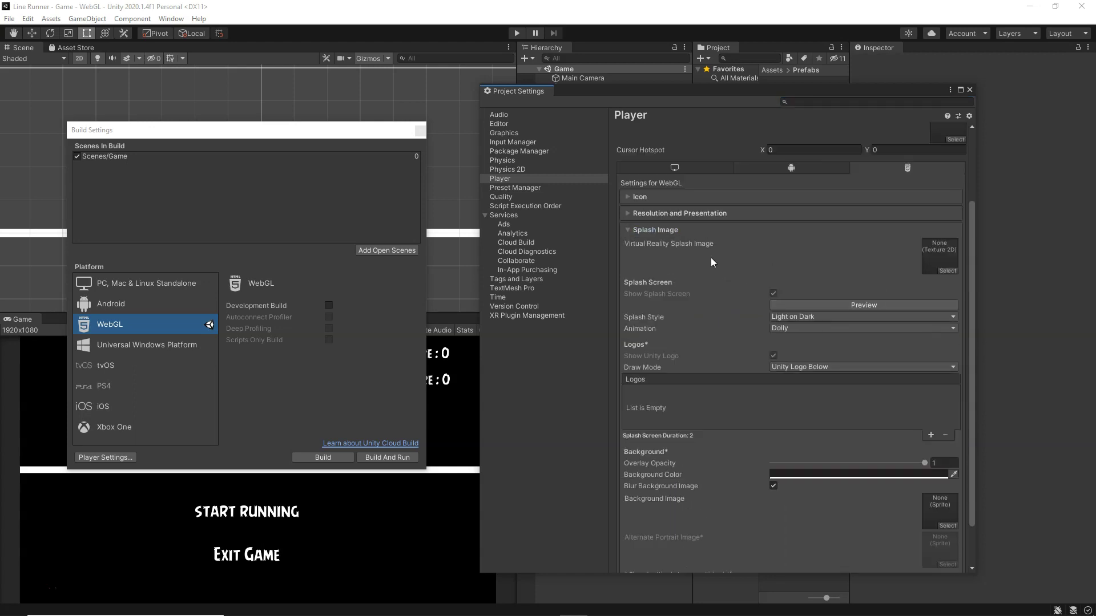
click(626, 197)
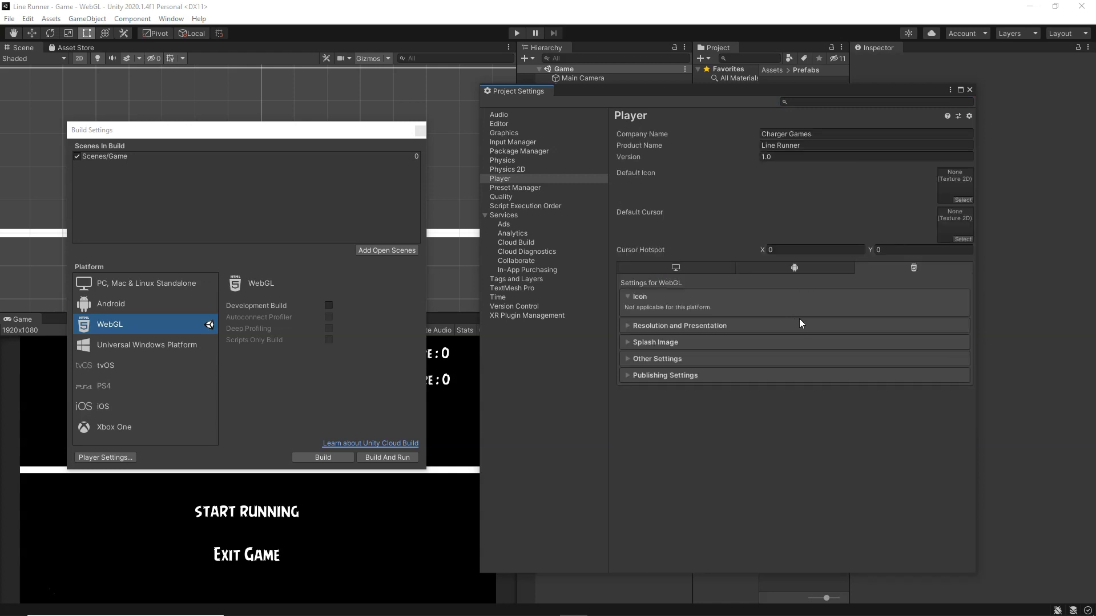
click(969, 91)
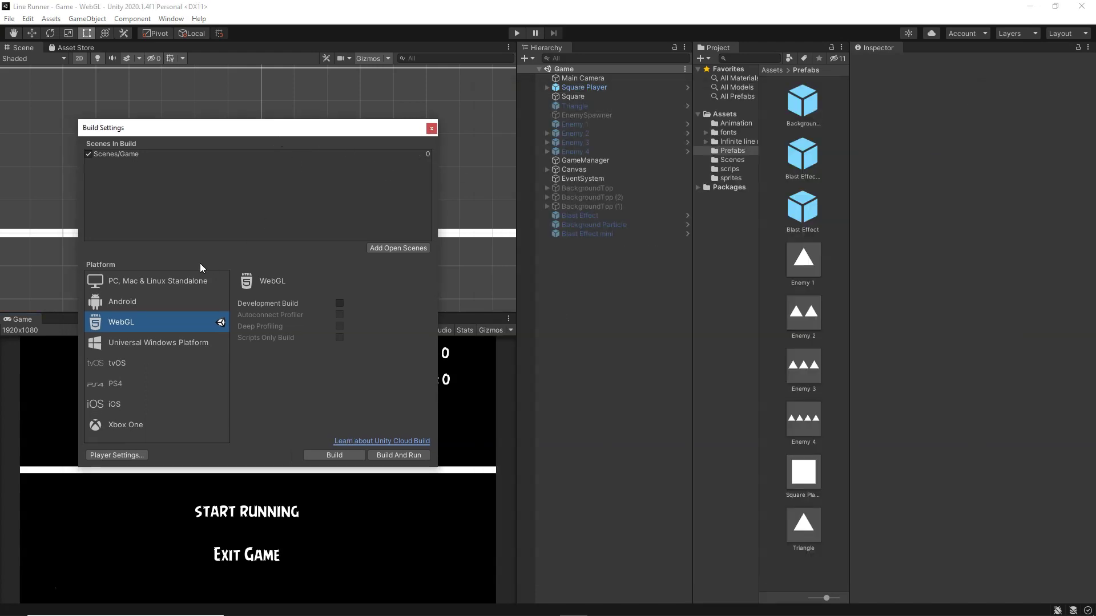
Step: Compare PC, Mac & Linux Standalone with WebGL, leave WebGL selected, and show the Scenes folder
click(142, 284)
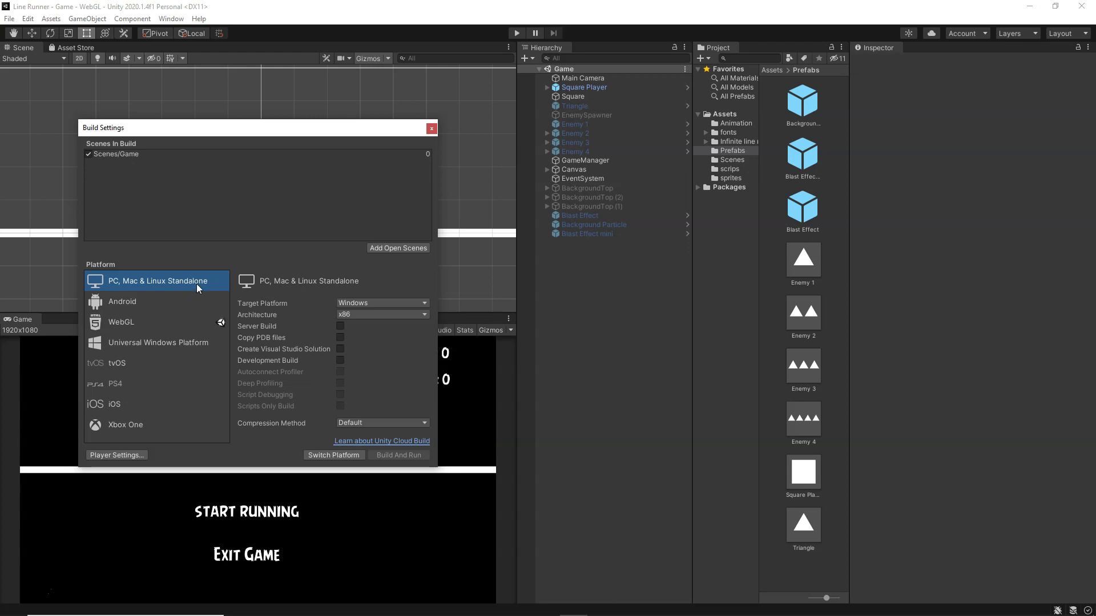
click(149, 323)
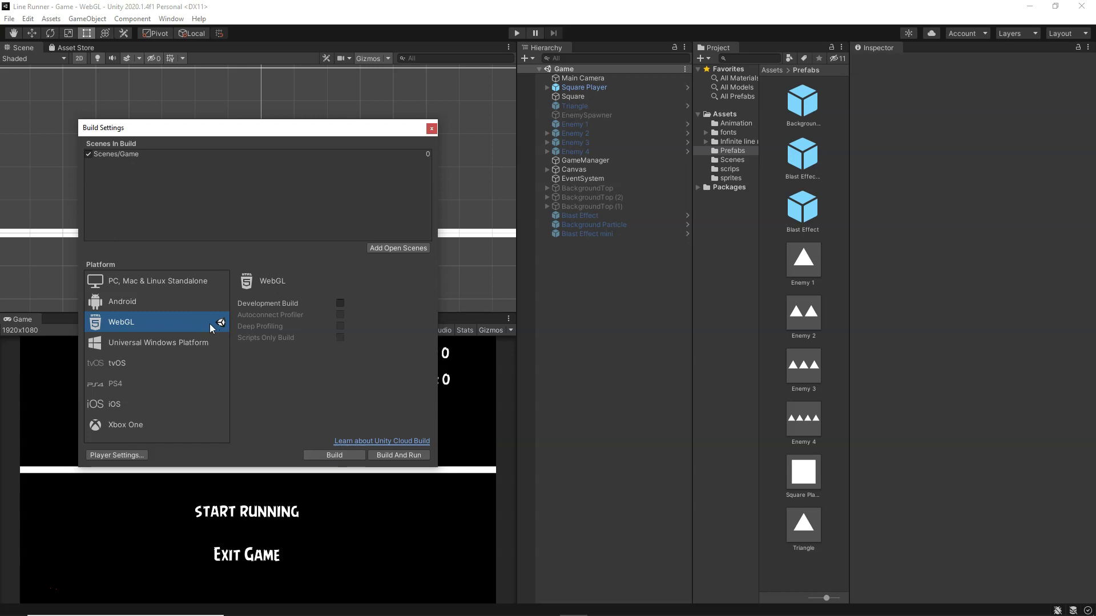
click(197, 291)
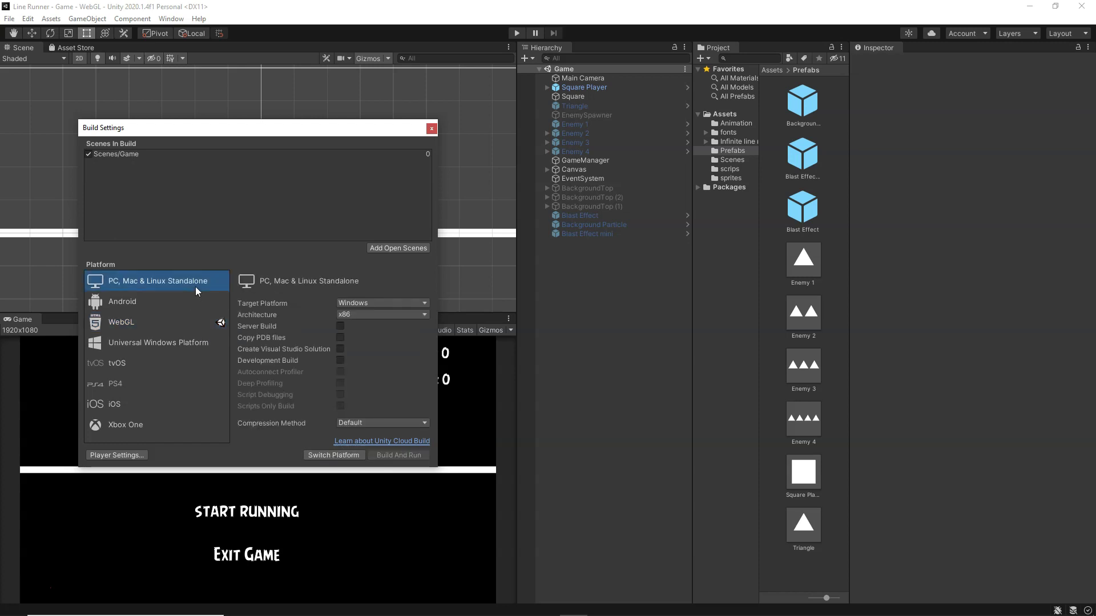
click(177, 331)
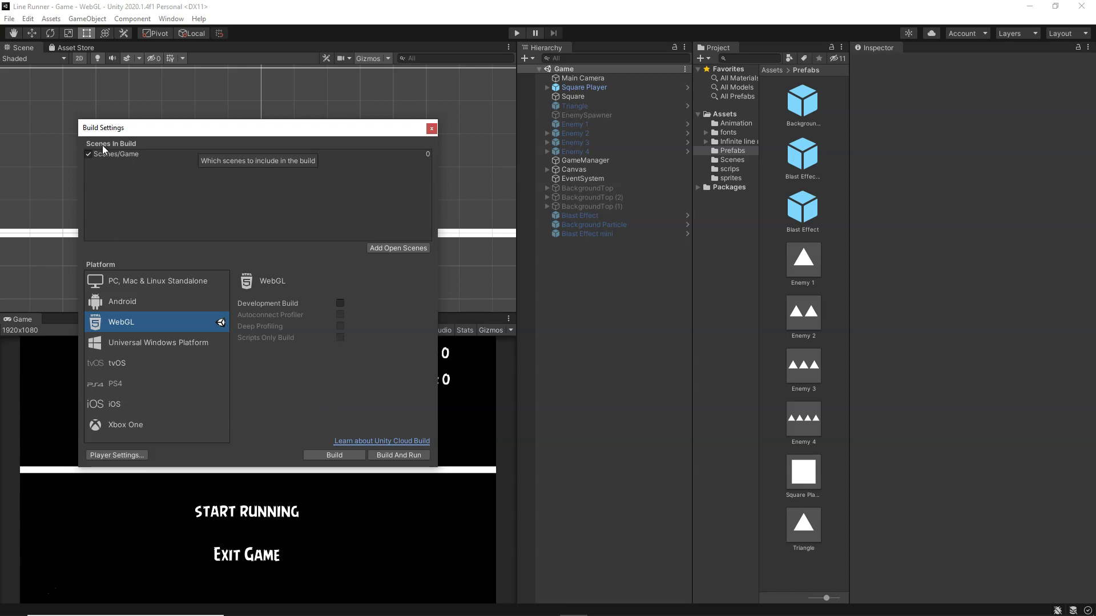
click(731, 161)
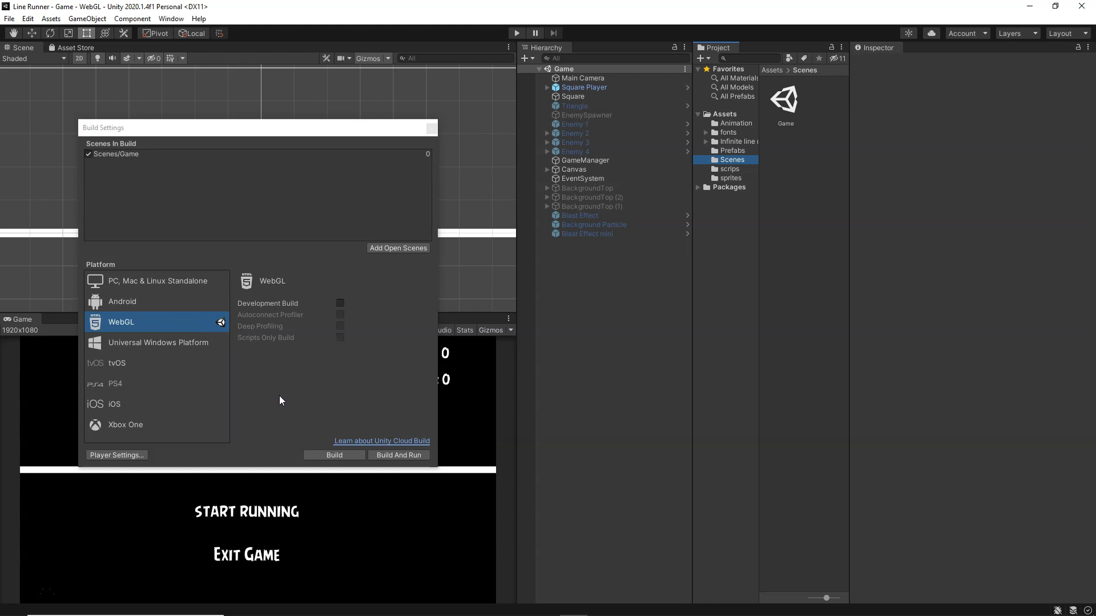
Step: Start the WebGL build with Builds\WebGl chosen as the destination folder
click(332, 456)
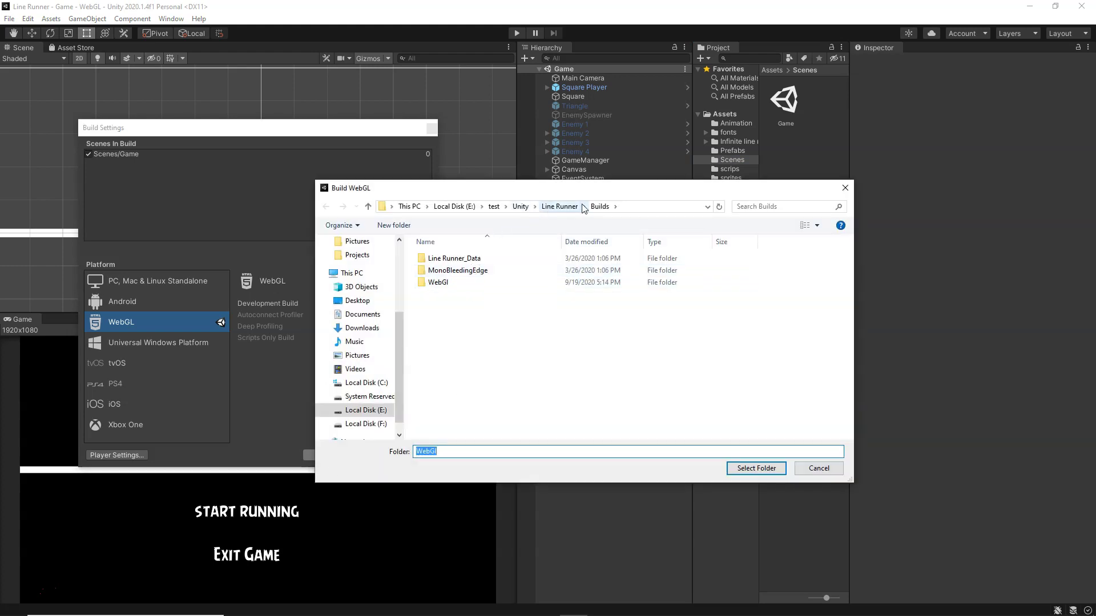
double_click(456, 283)
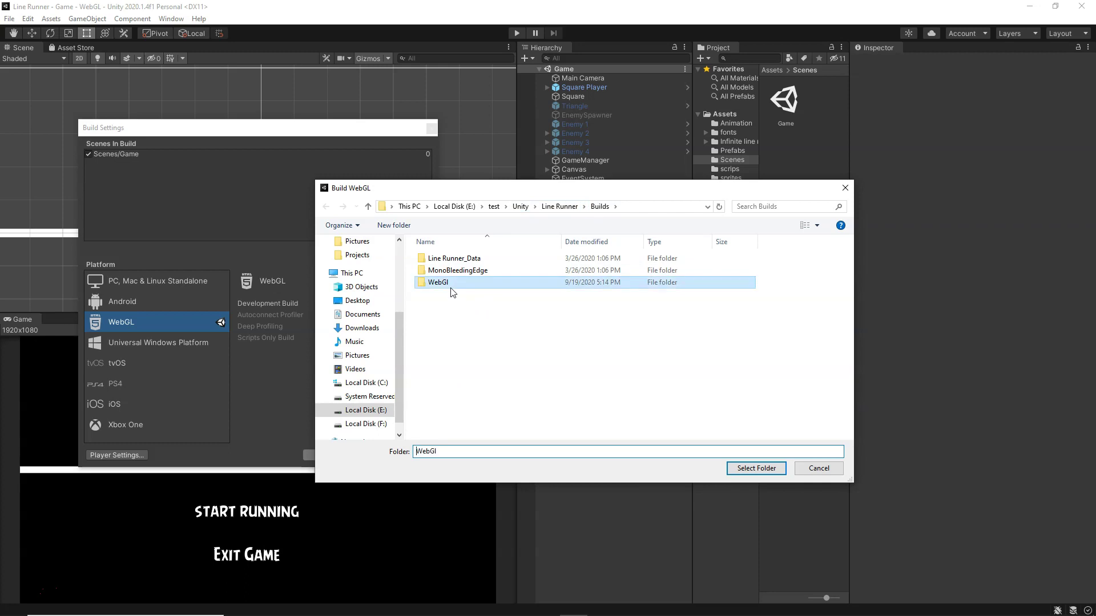
click(325, 206)
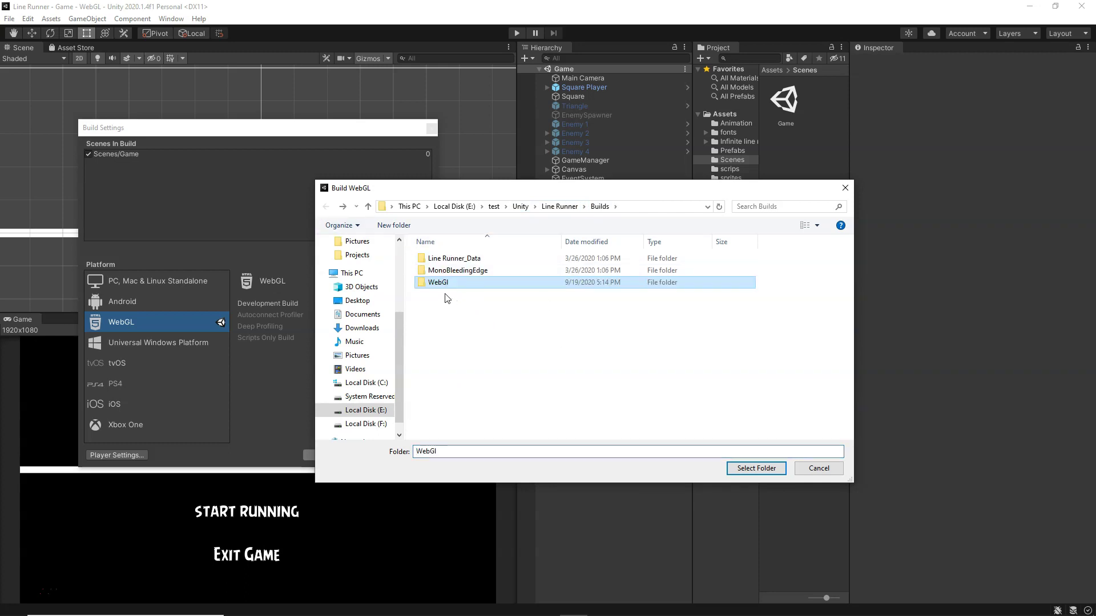
click(461, 308)
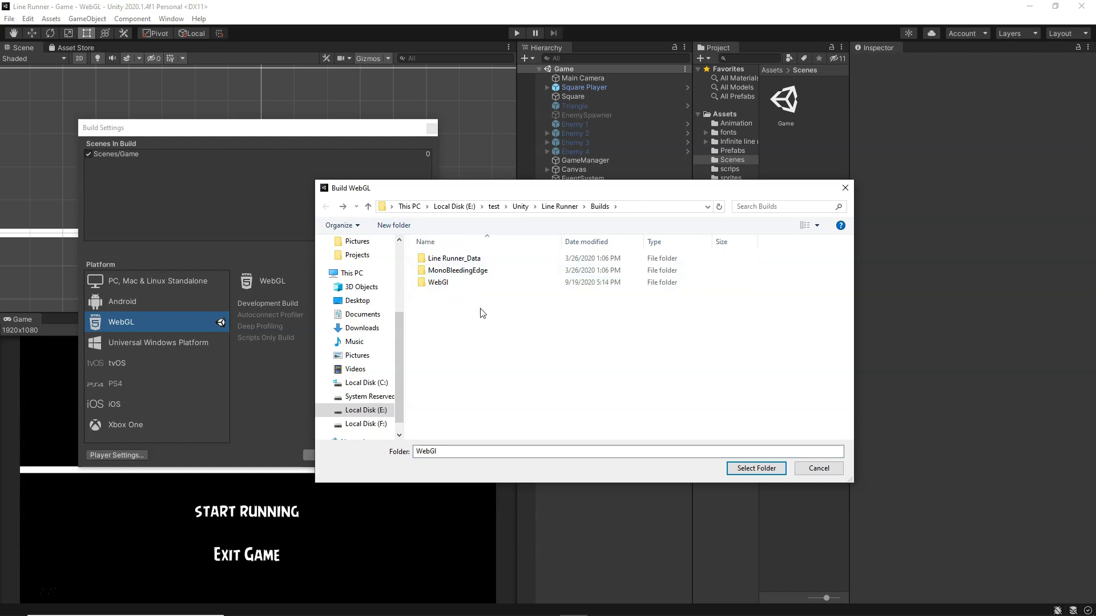
double_click(450, 283)
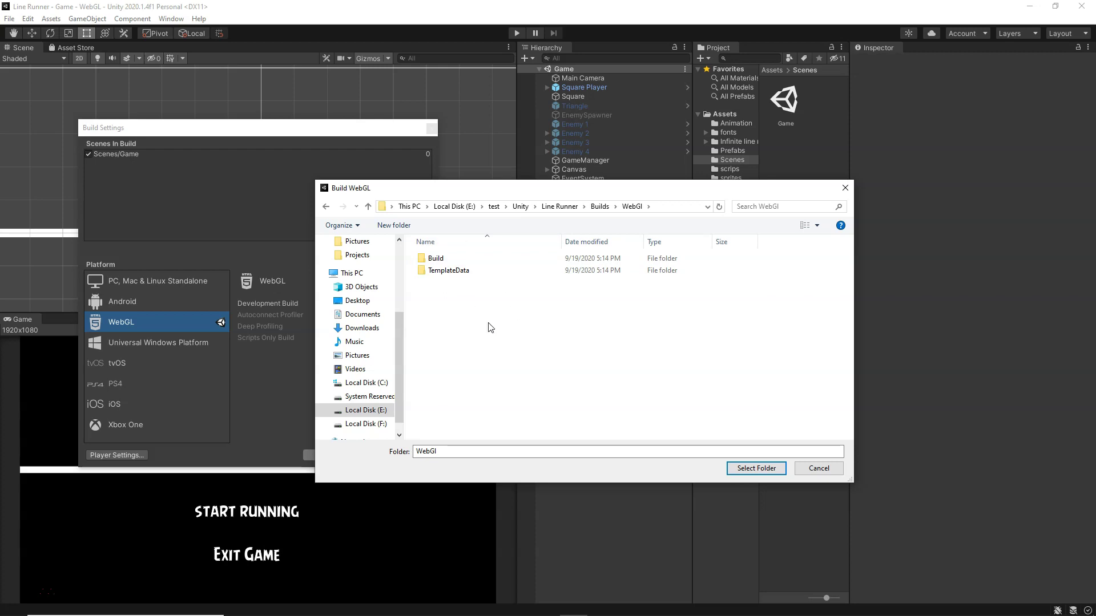
click(843, 191)
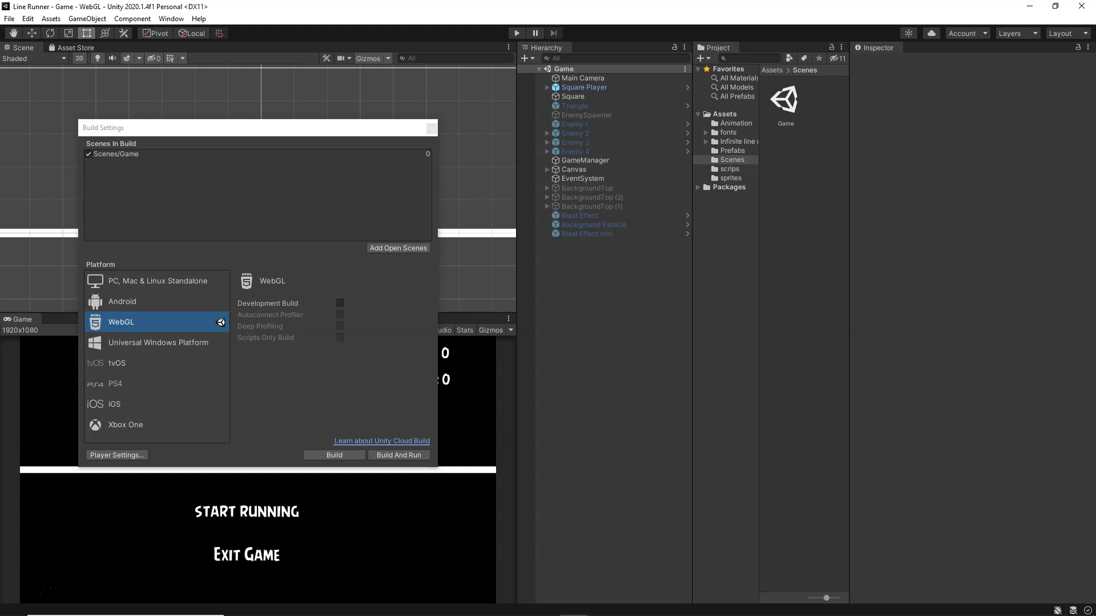
Step: Look through the WebGl build folder and its Build subfolder, then select the index file
mouse_move(545, 605)
click(563, 578)
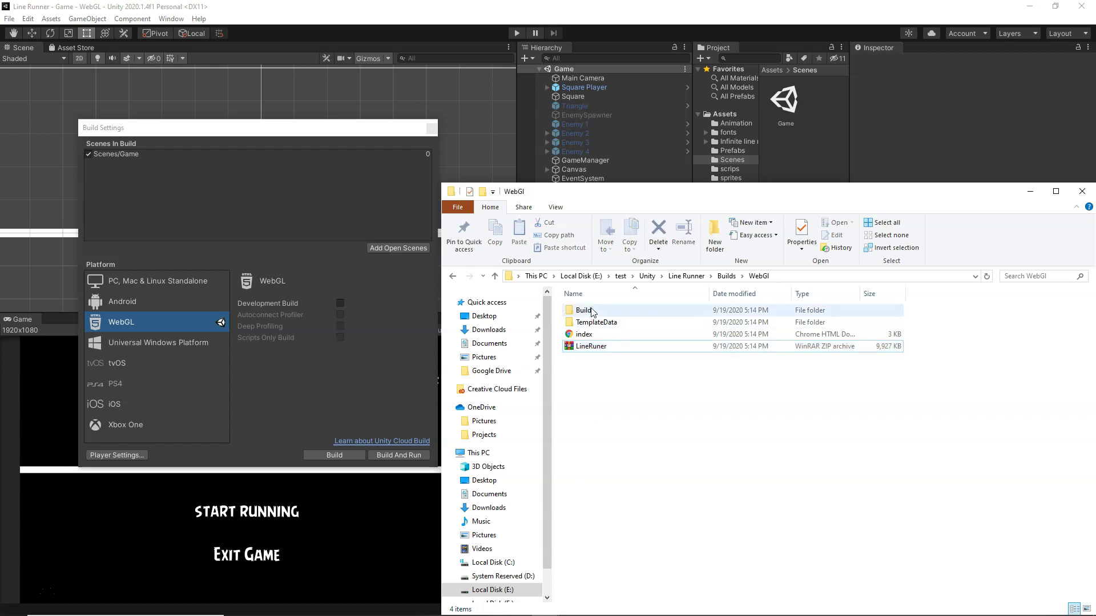
key(BackSpace)
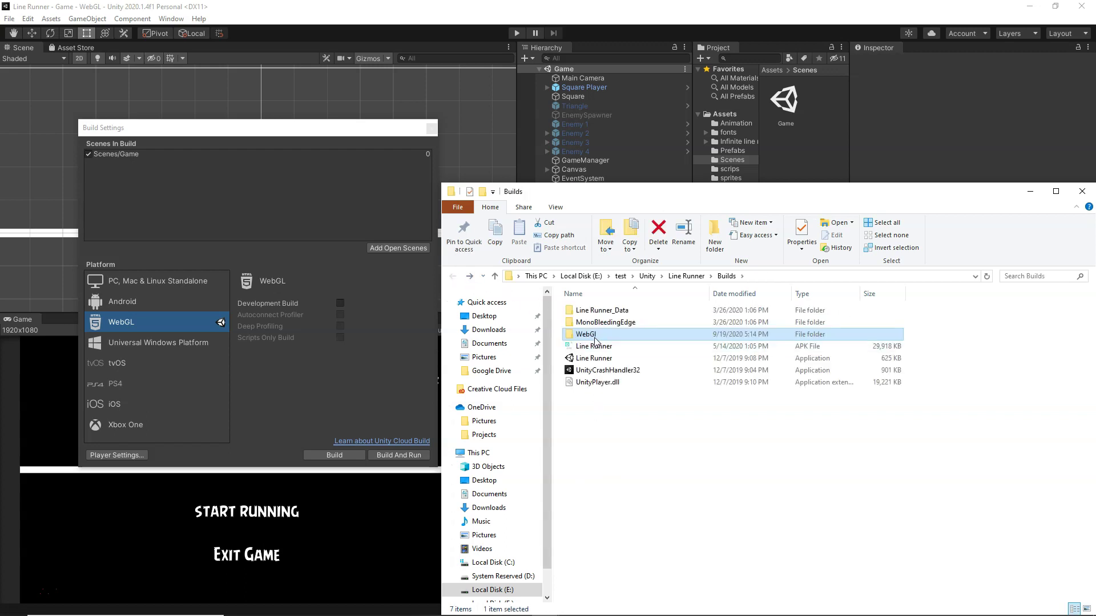
double_click(594, 337)
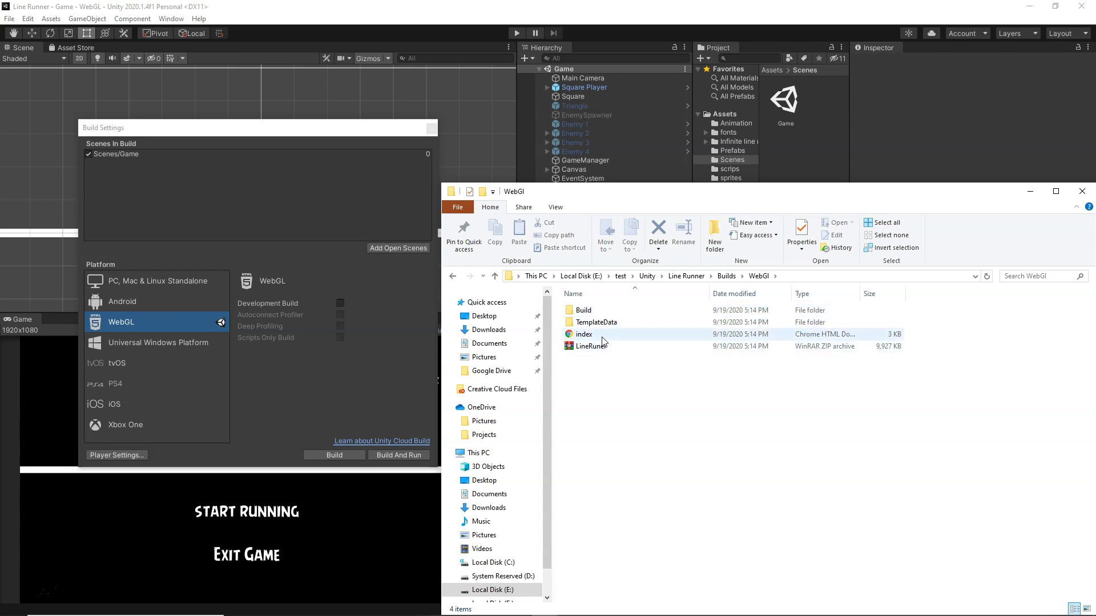
double_click(585, 311)
key(BackSpace)
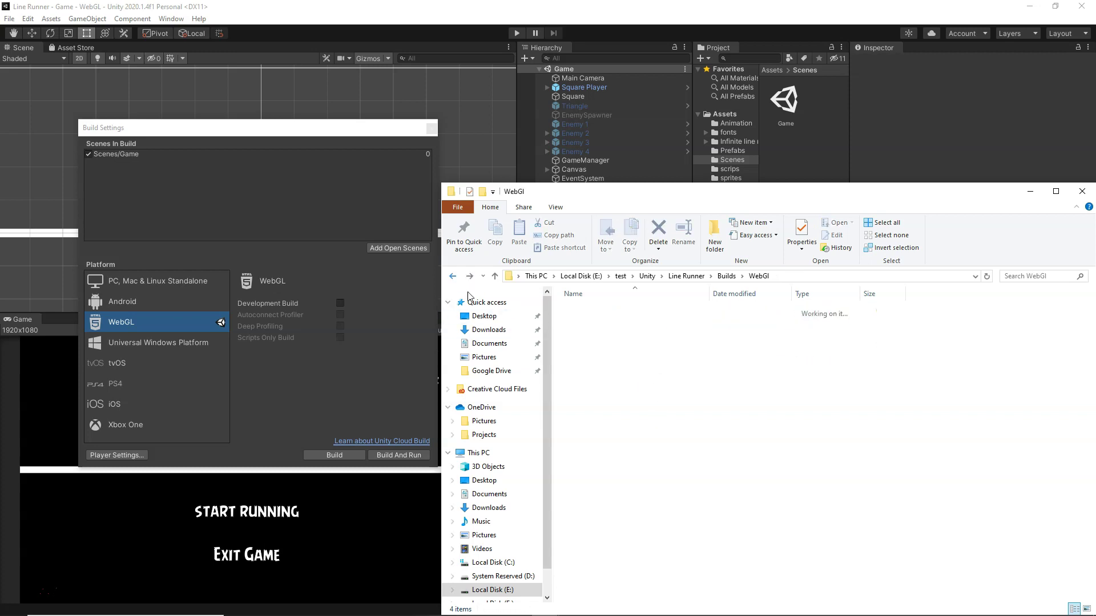
click(587, 335)
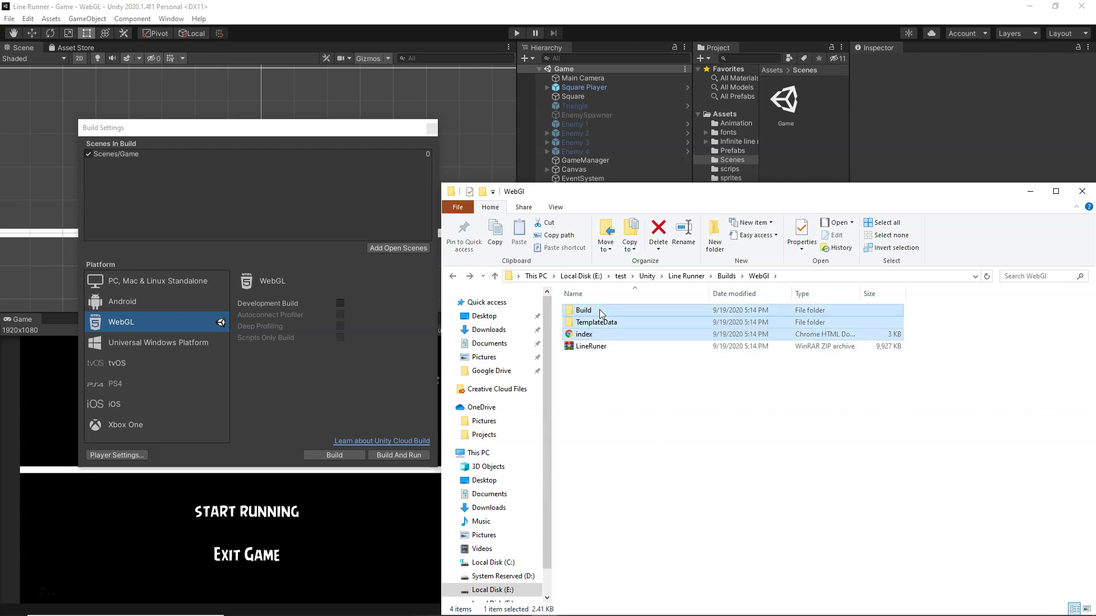
Step: Add the selected Build, TemplateData and index items to an archive
right_click(601, 309)
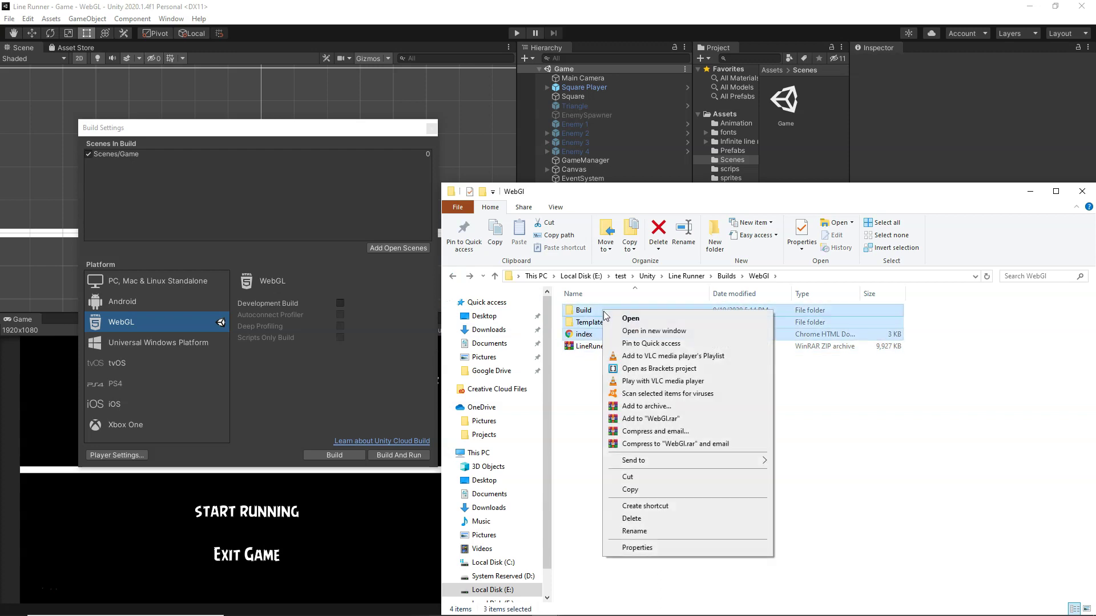
mouse_move(720, 465)
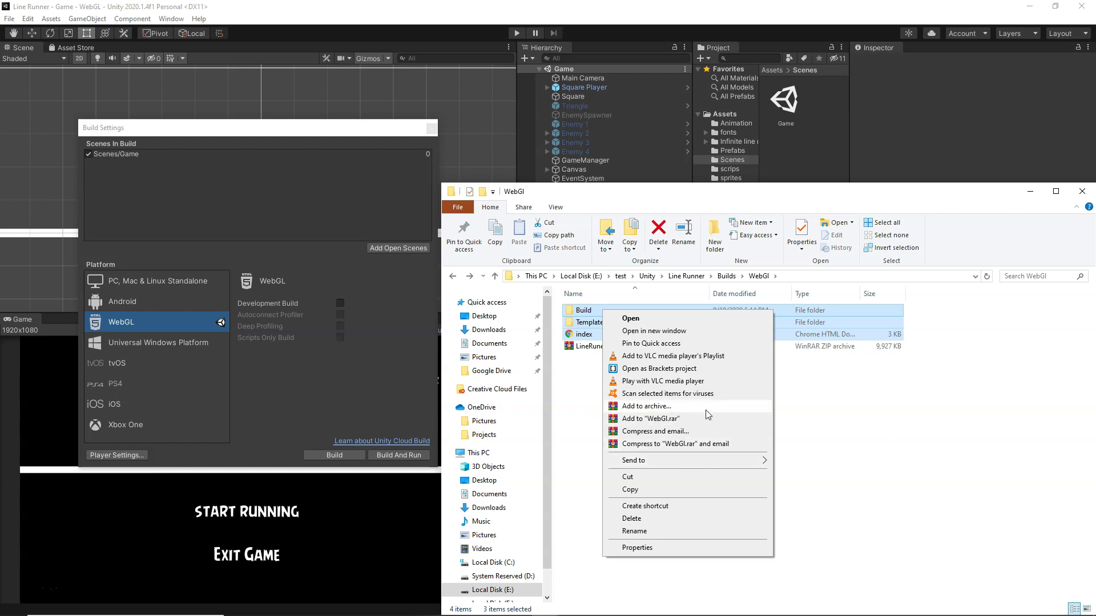
click(720, 409)
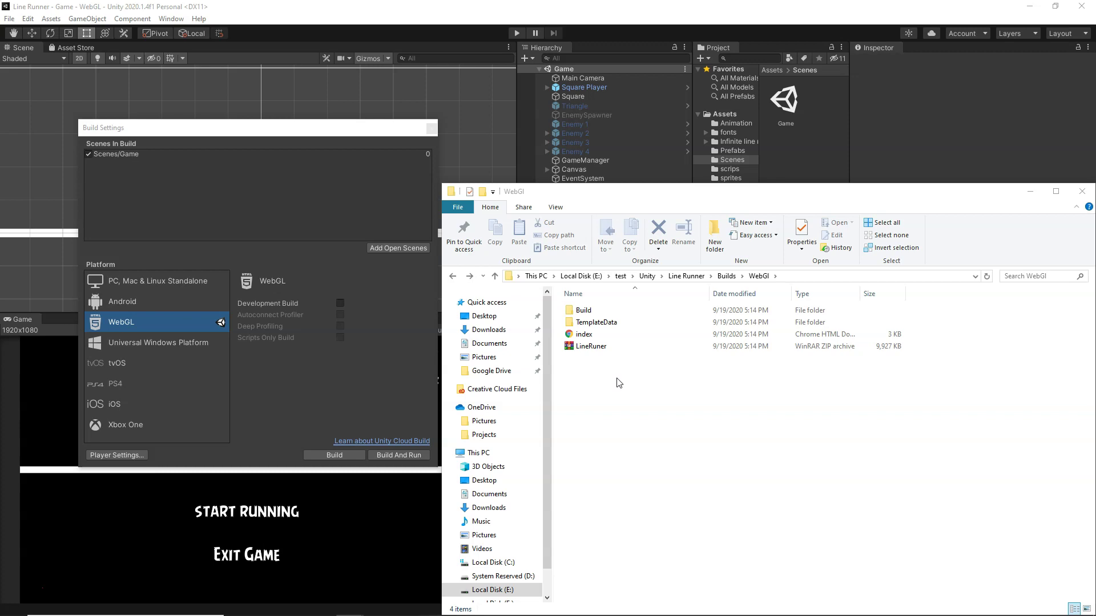
Step: Move the WebGl folder window aside, minimise it, and bring up Unity Connect in the browser
drag(682, 194, 533, 162)
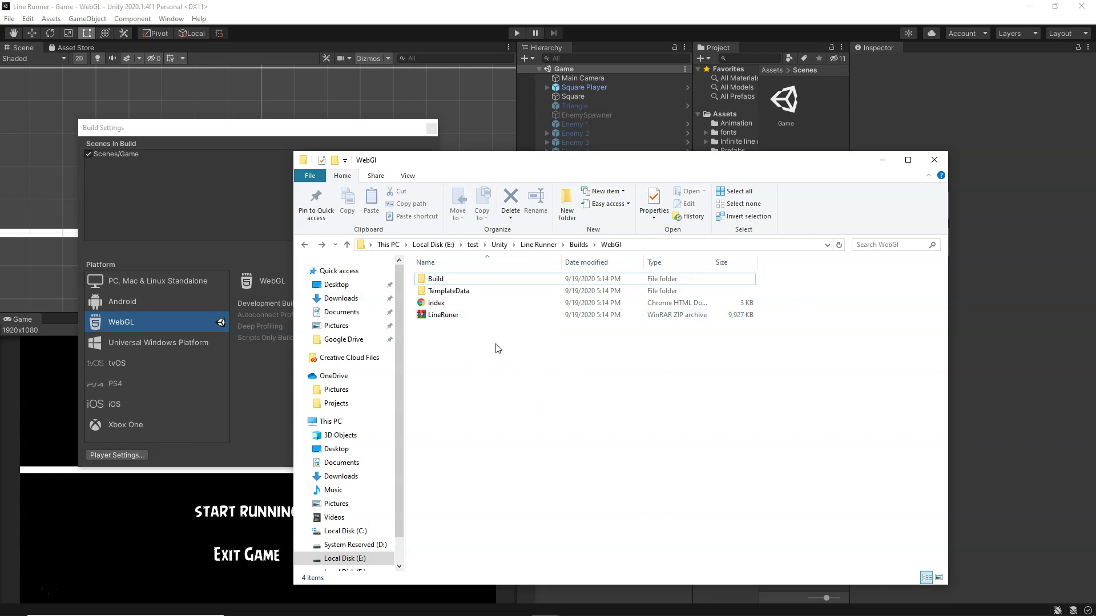
click(879, 162)
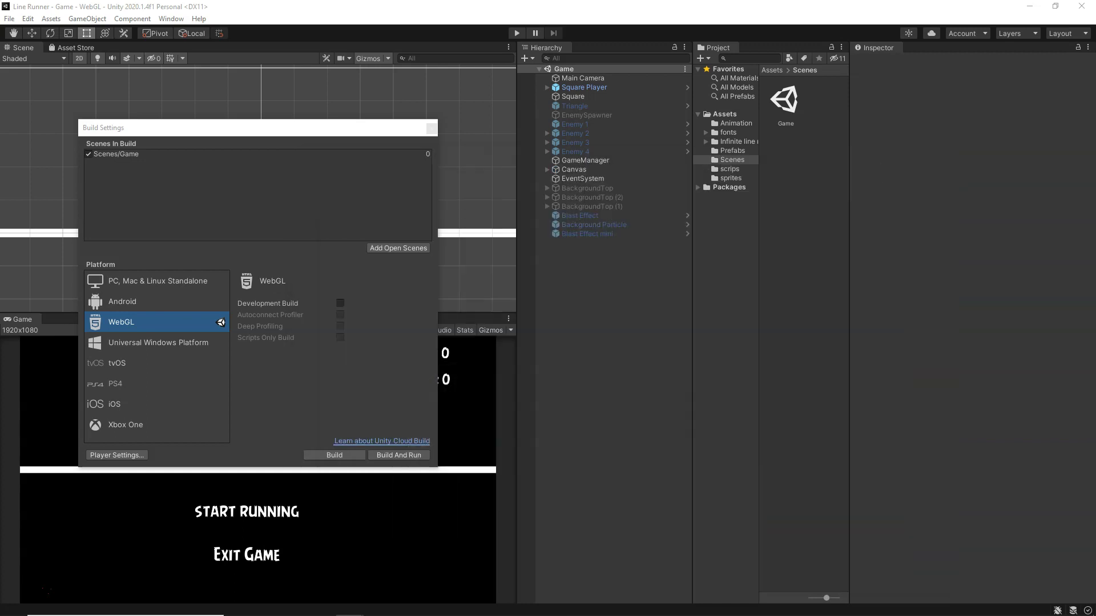
click(467, 606)
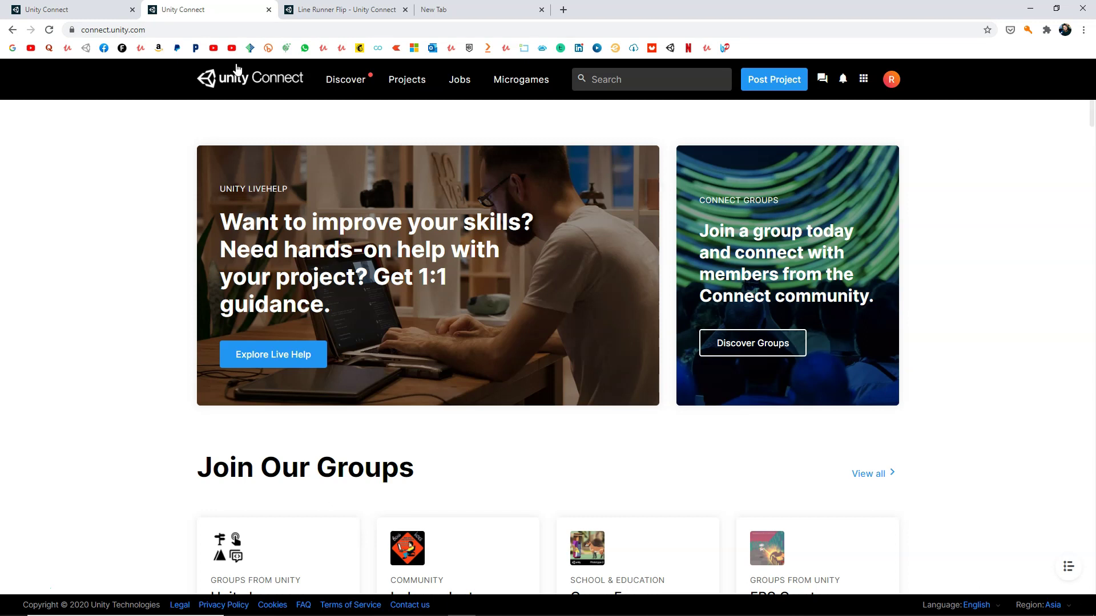
Step: Go to Projects > Games on Unity Connect and start posting a new project
mouse_move(409, 82)
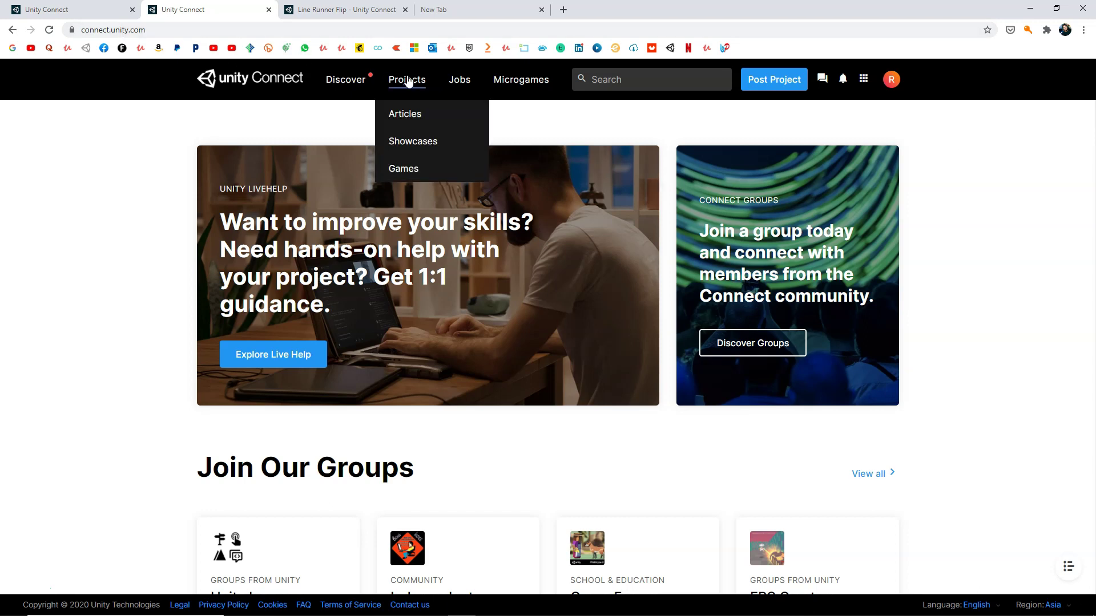
click(421, 170)
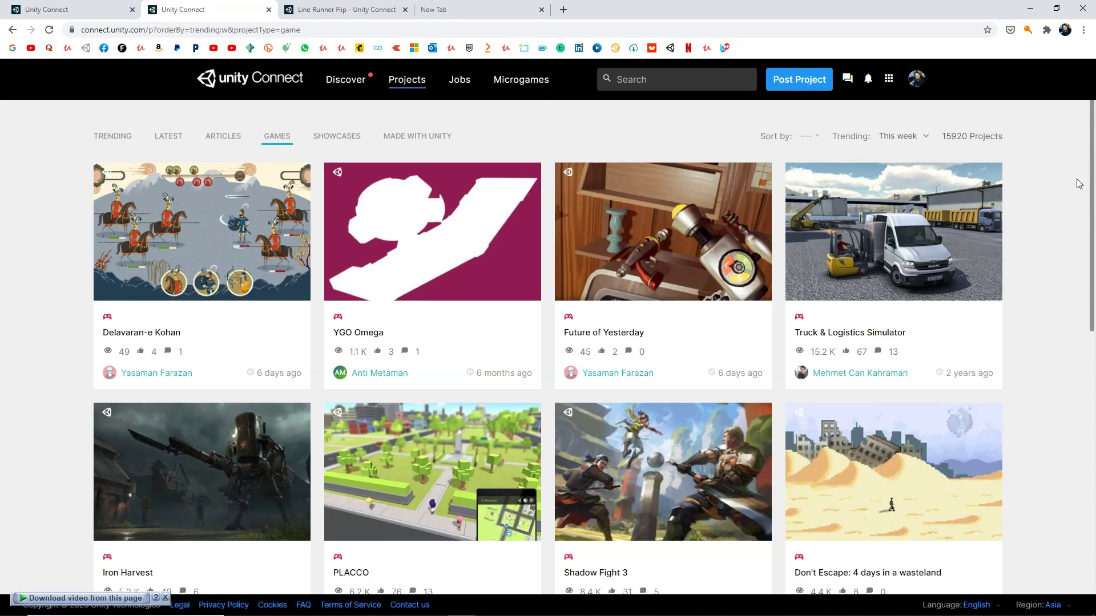
click(799, 81)
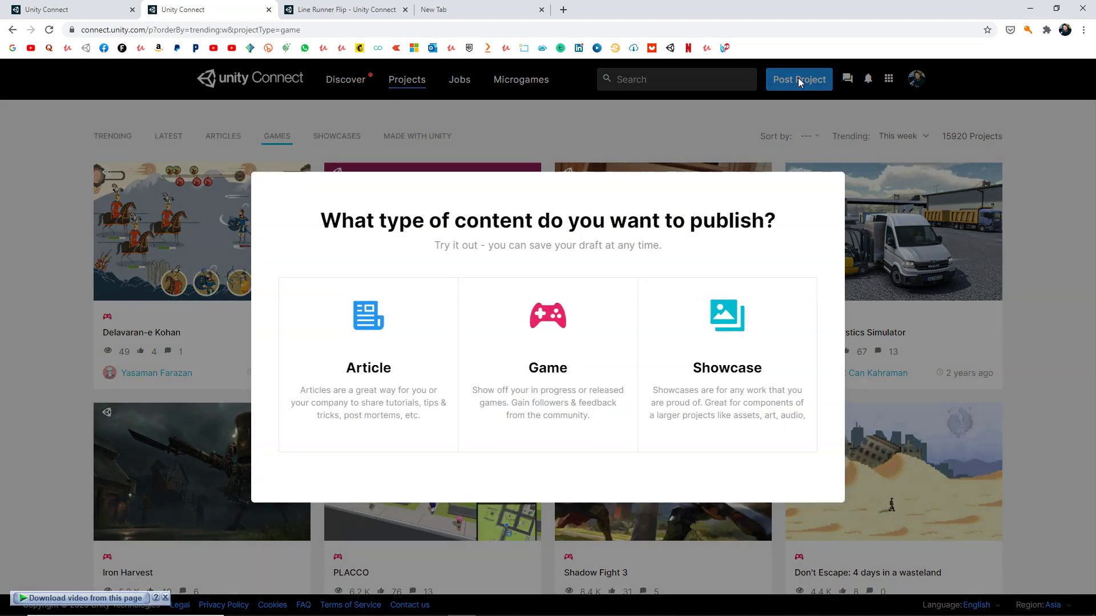
Step: Choose Game as the content type, dismiss the download bar, and pick 'Post a WebGL game'
click(568, 326)
click(165, 597)
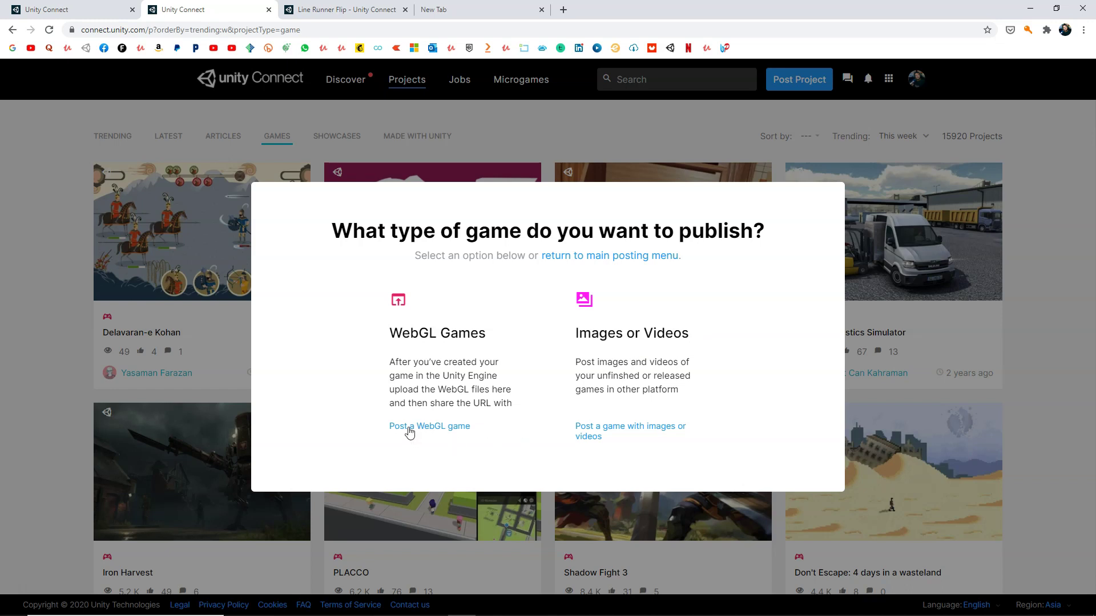
click(441, 432)
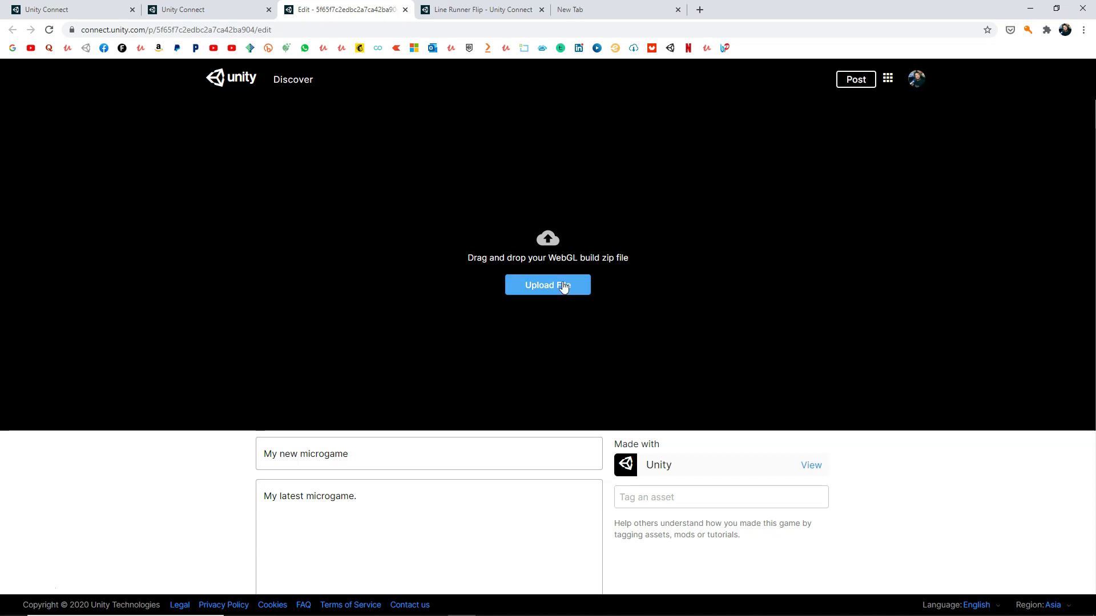
Step: Drag the LineRuner zip from the WebGl folder onto the post's Upload File drop zone
click(545, 605)
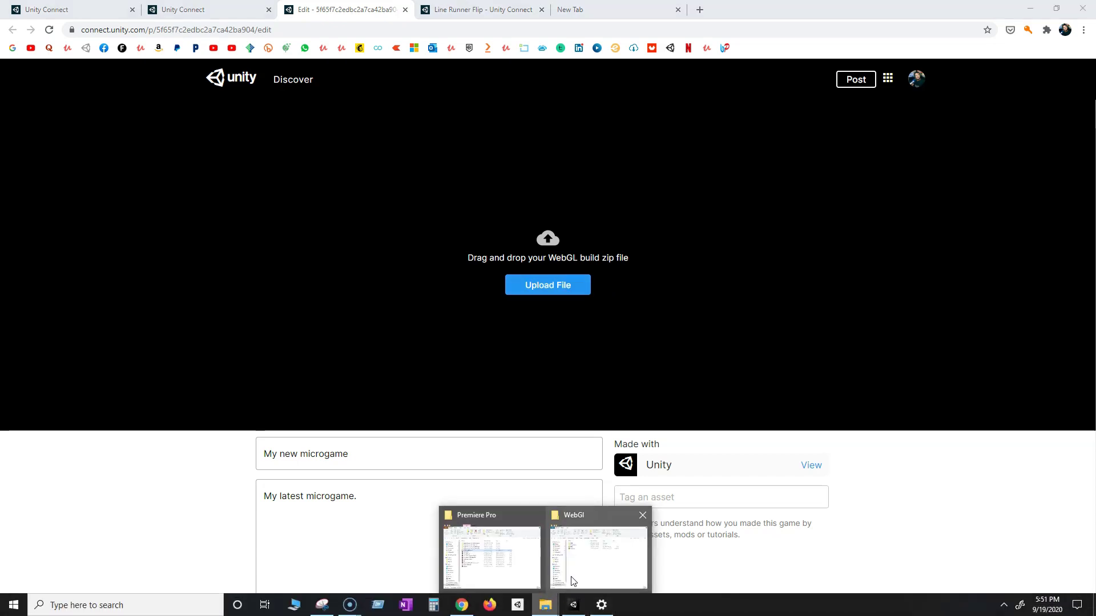
click(563, 587)
drag(509, 167, 872, 196)
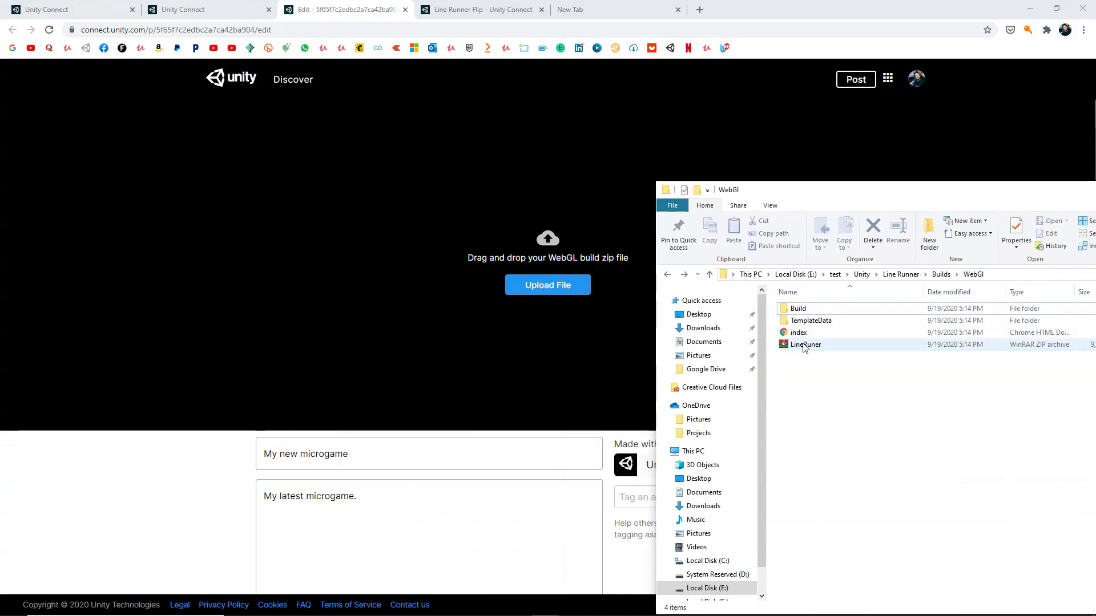
drag(804, 345, 542, 258)
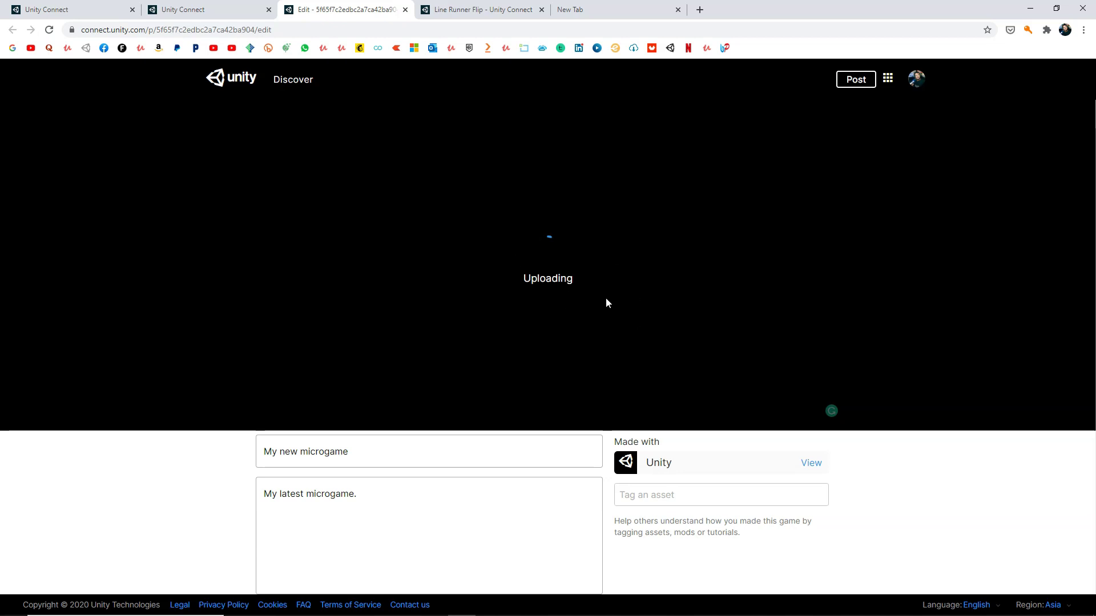
scroll(606, 303, down, 2)
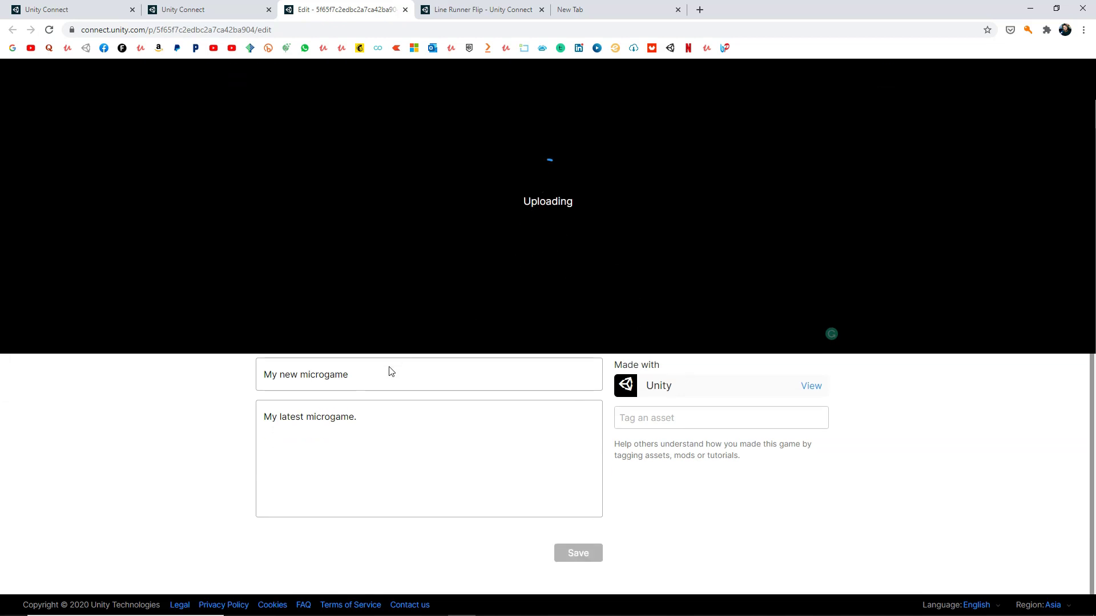
Step: Overwrite the game post's title with 'fafafa' and its description with 'afafa'
drag(376, 371, 232, 377)
text(fafafa)
drag(366, 420, 256, 424)
text(afafa)
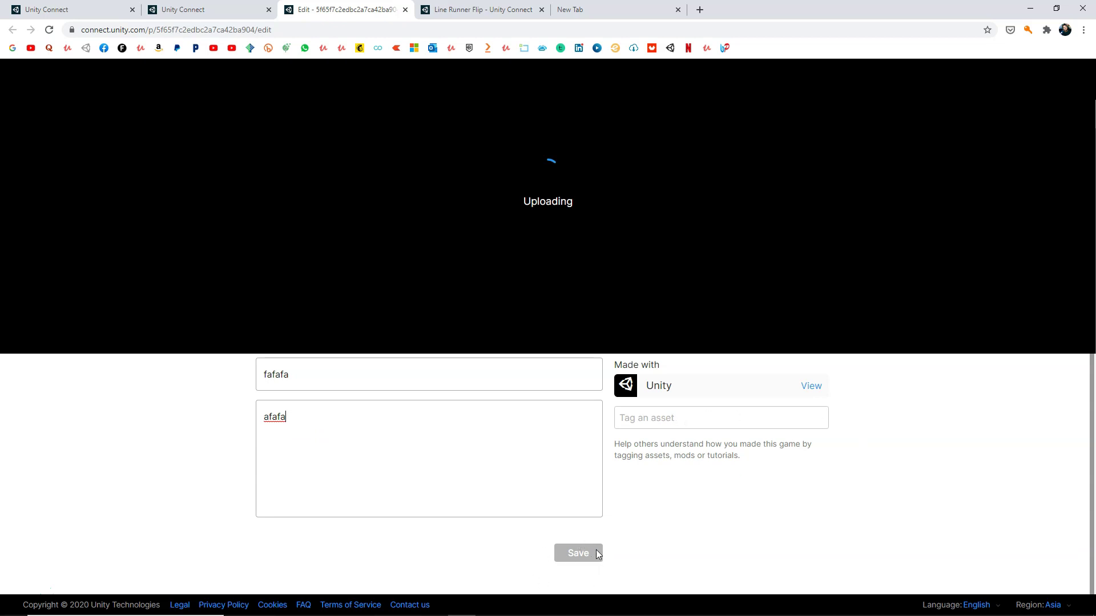
scroll(616, 550, up, 1)
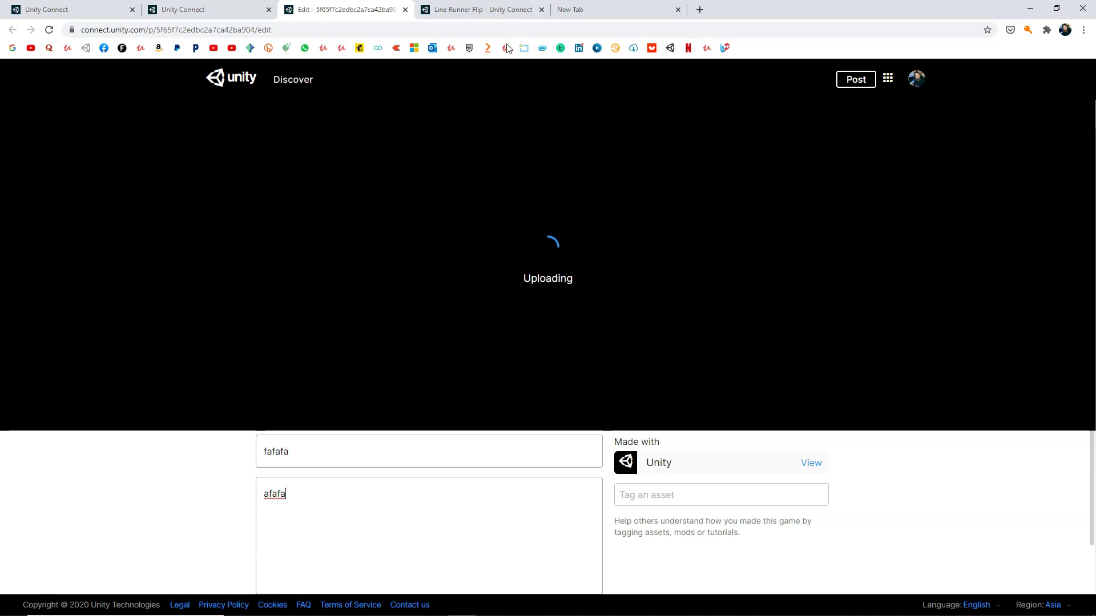
click(480, 9)
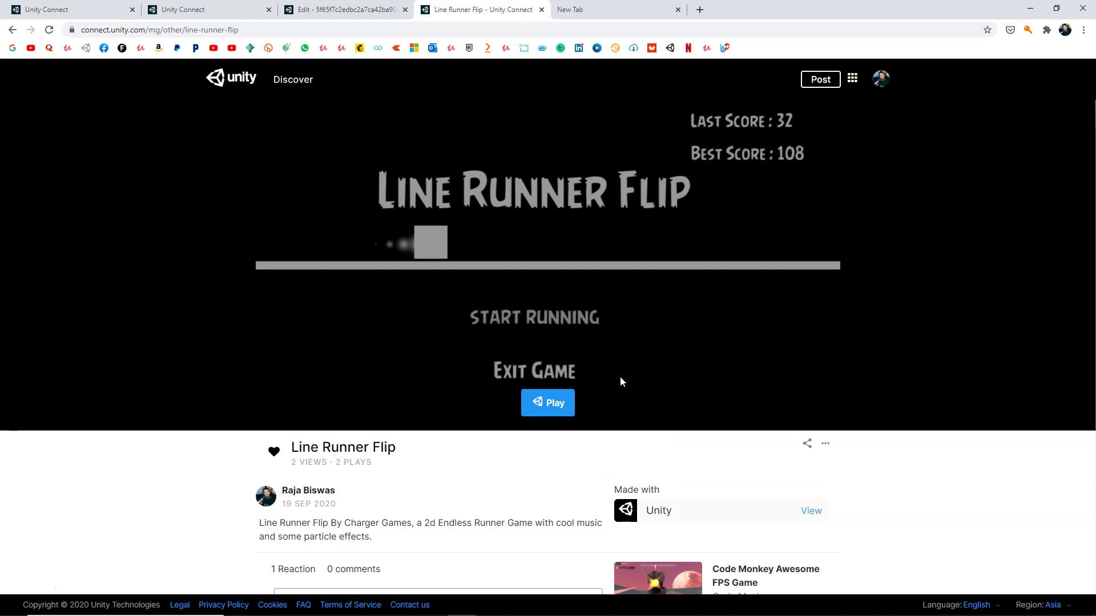
Step: Leave the unsaved edit page and start the published Line Runner Flip game
click(339, 10)
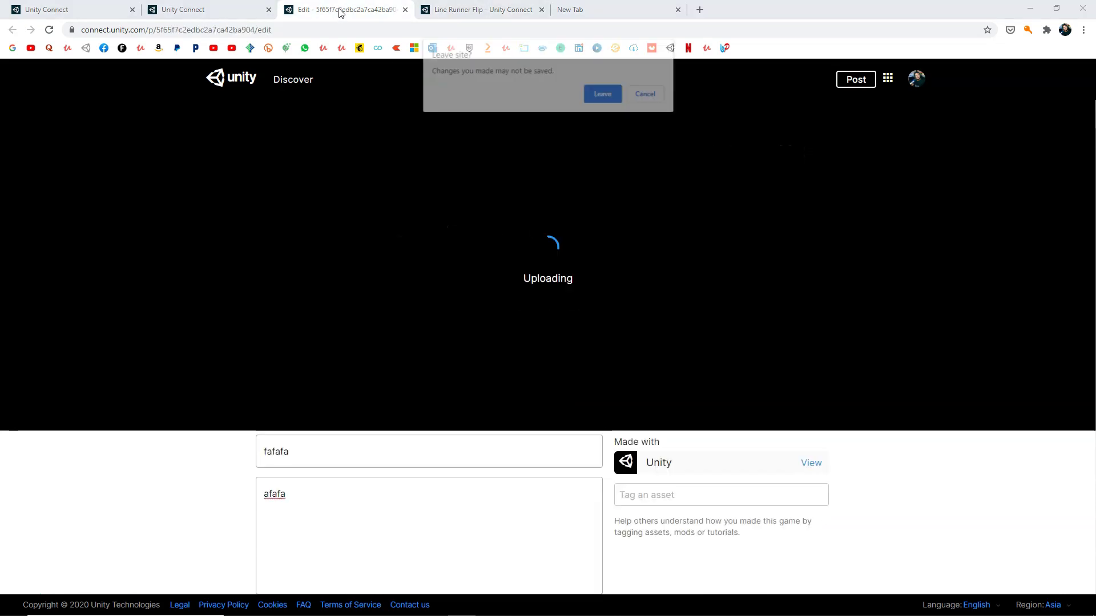
click(606, 94)
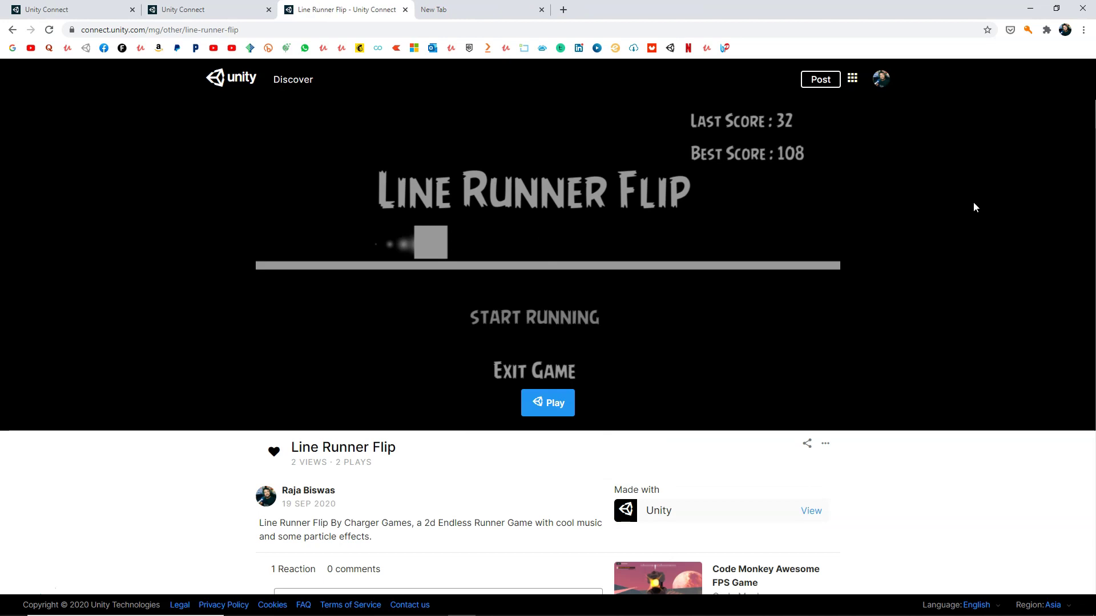
click(549, 401)
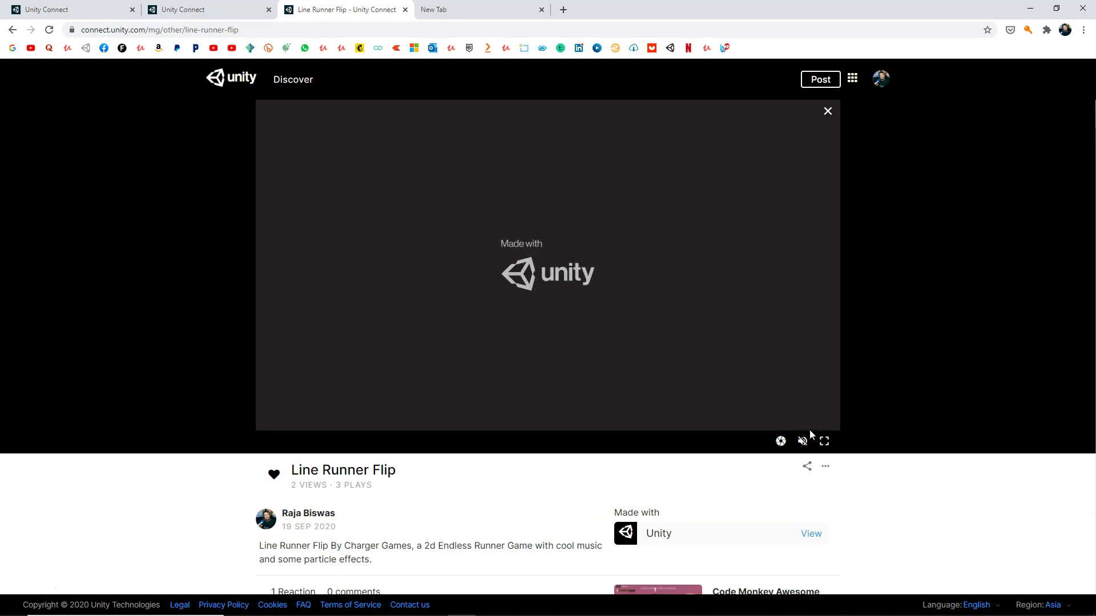
Step: Unmute the game, start a run and flip past spikes until game over at score 19
click(802, 443)
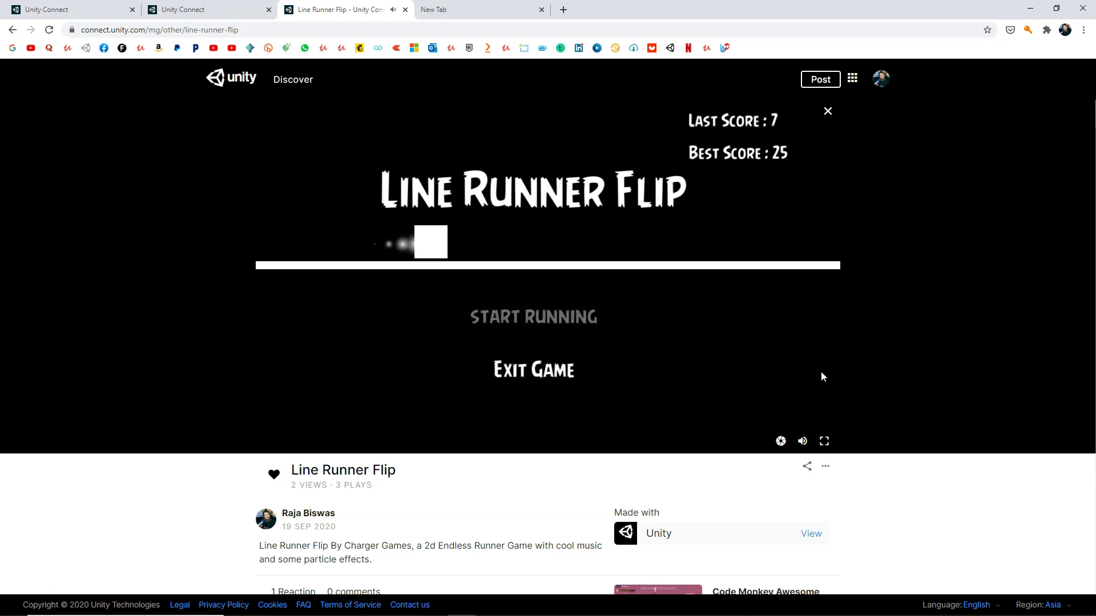
click(548, 318)
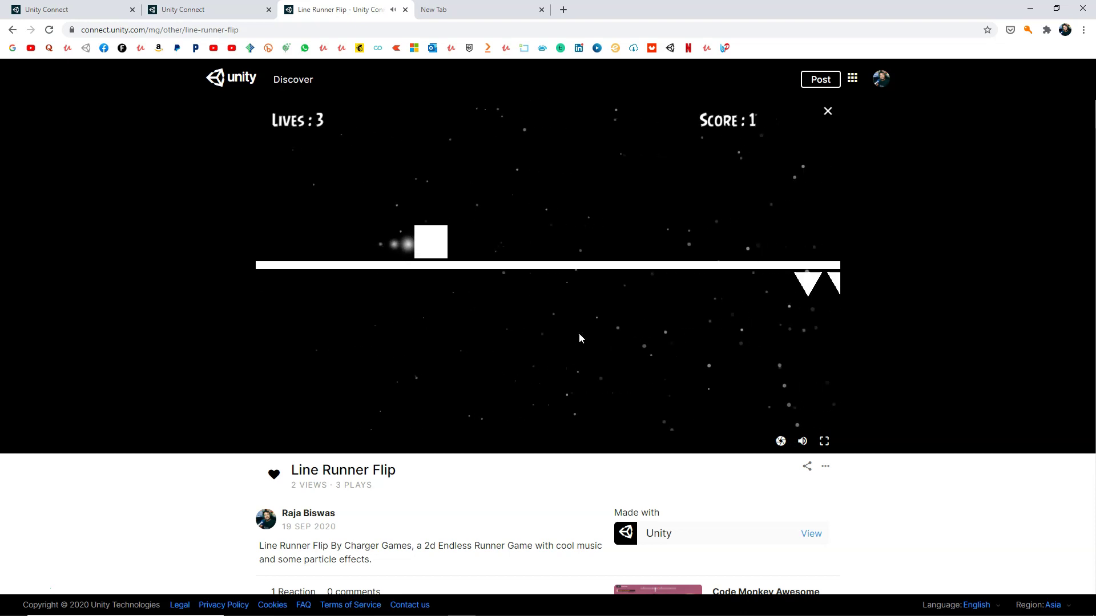
click(622, 379)
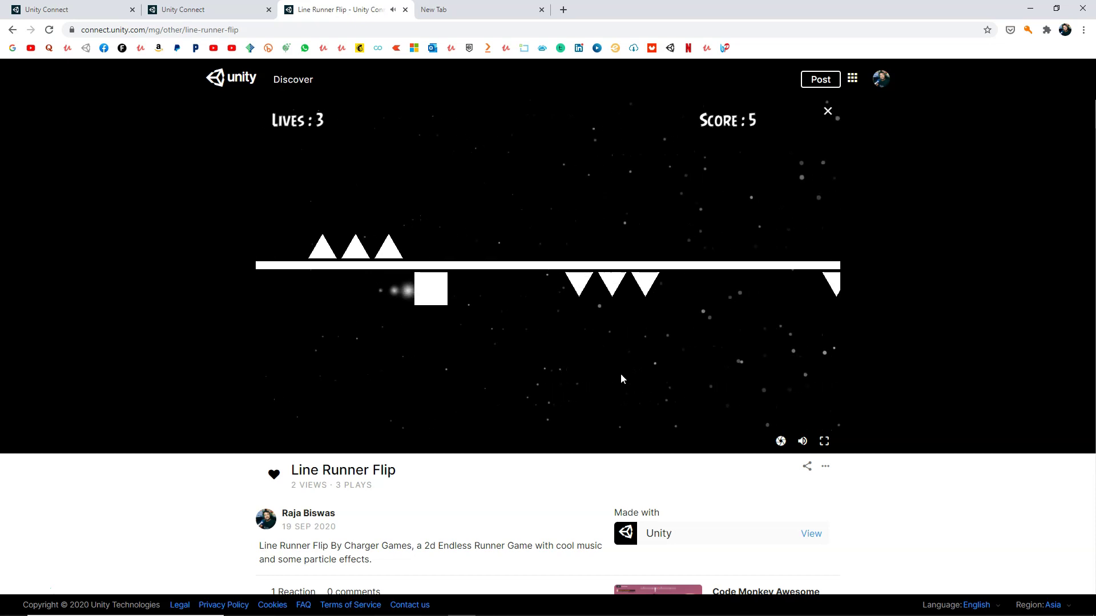
click(621, 379)
click(621, 375)
click(621, 375)
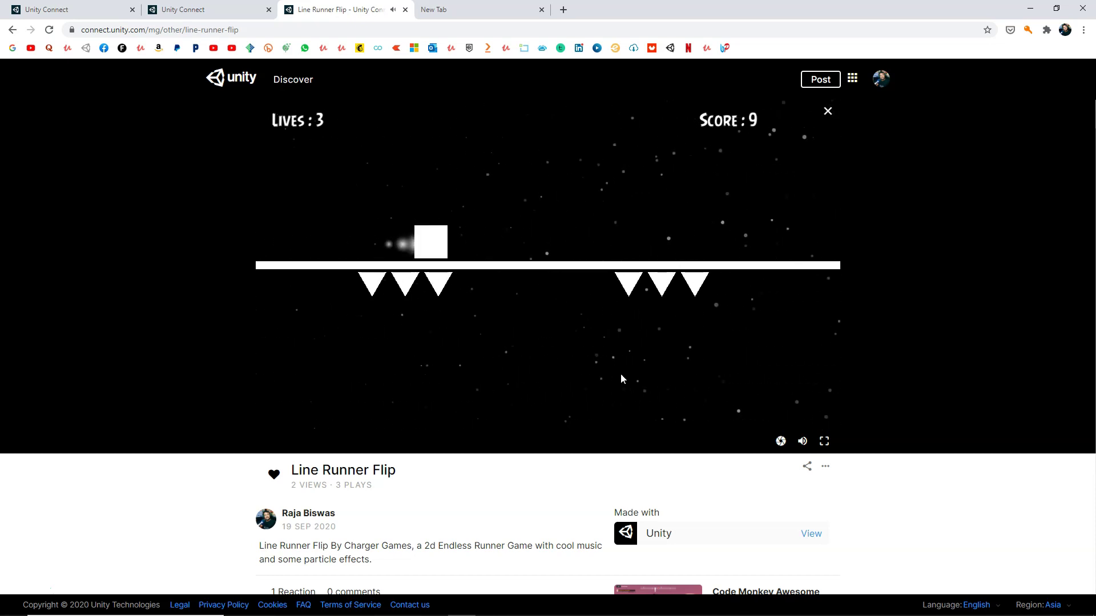
click(621, 375)
click(621, 375)
click(620, 375)
click(621, 375)
click(621, 375)
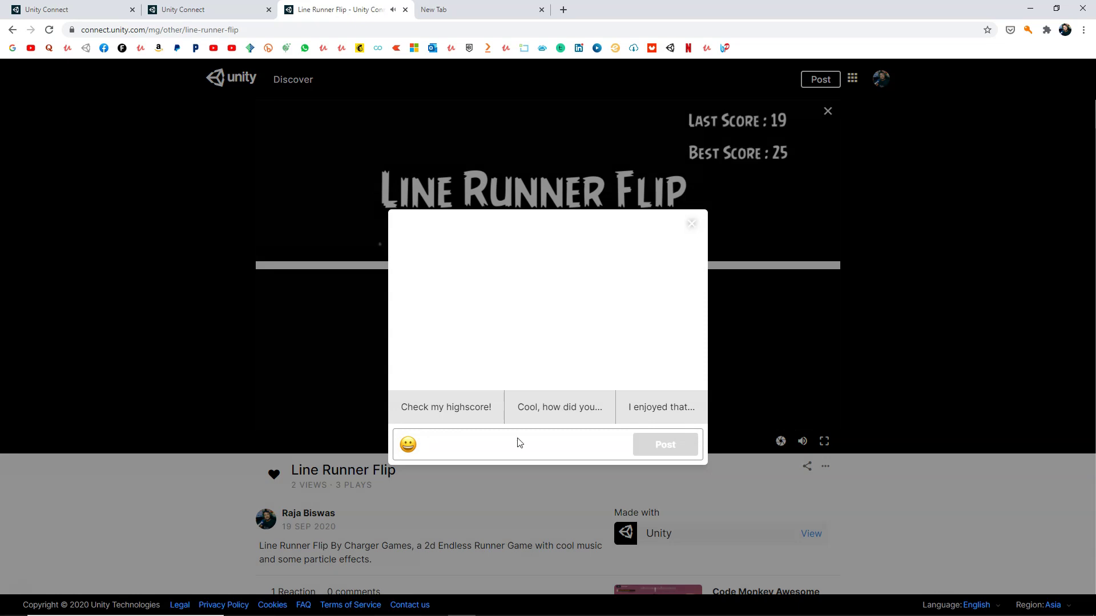
Step: Dismiss the comment prompt, view the game's share link, then close the Share dialog
click(695, 224)
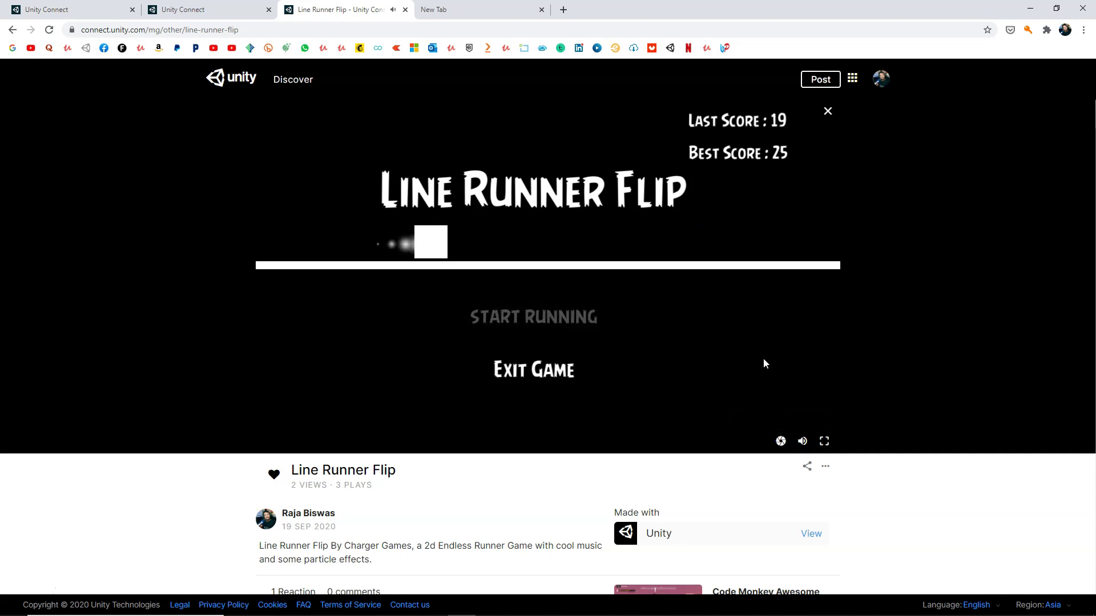
click(807, 468)
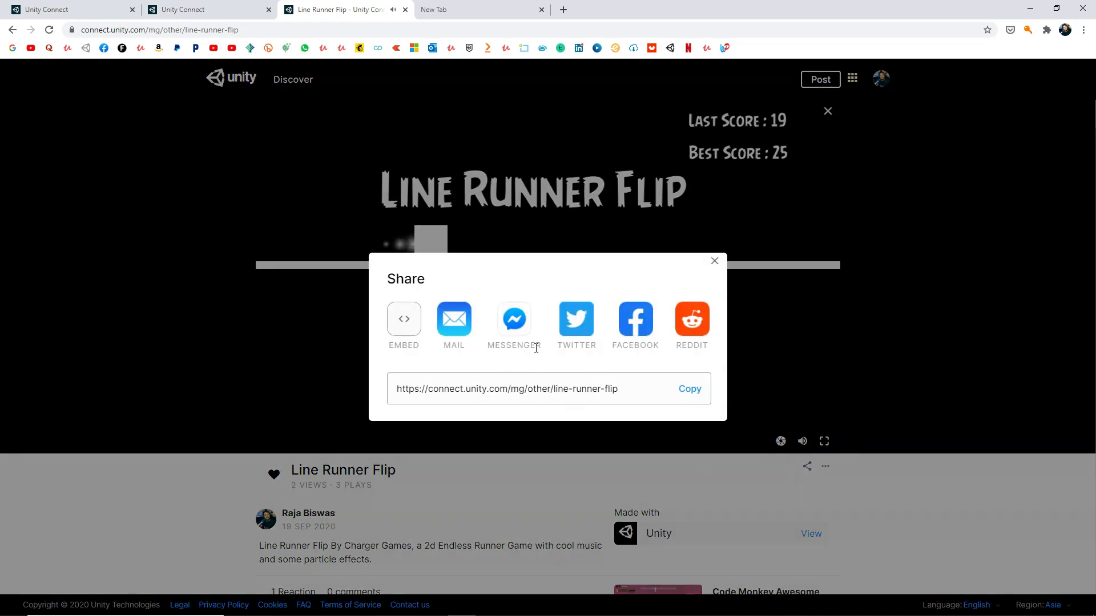
click(714, 262)
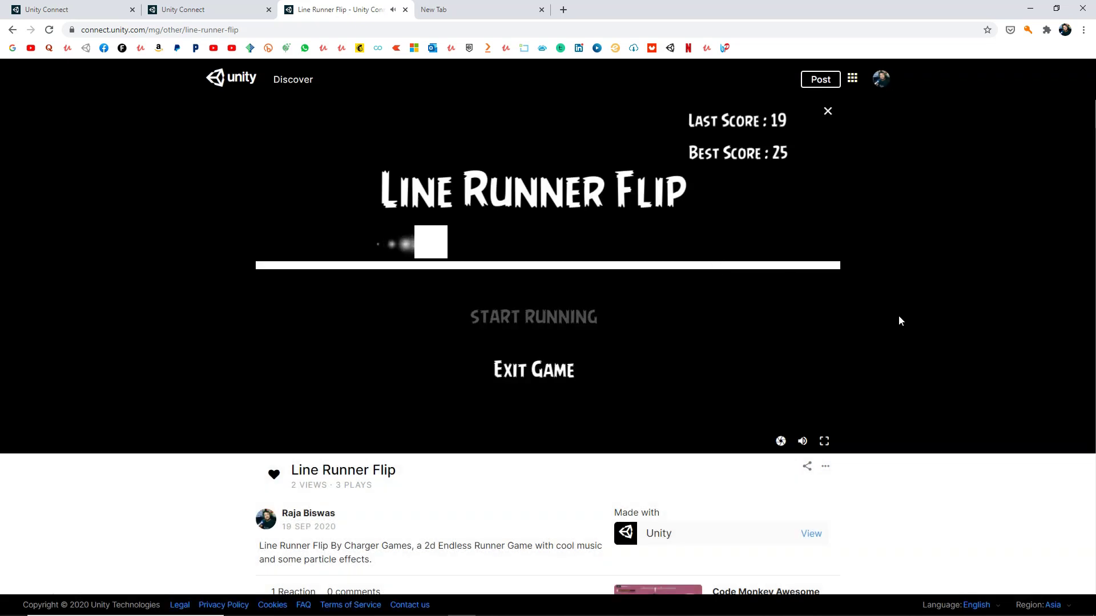